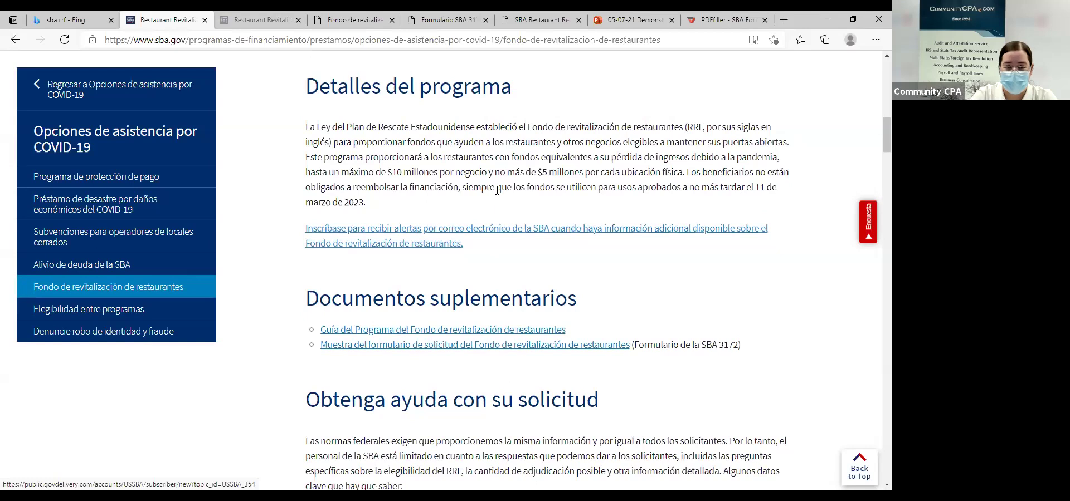
Review the fund's help and eligibility sections, then go to the application portal via INSCRÍBASE AHORA.
scroll(492, 199, "down", 2)
scroll(492, 198, "down", 5)
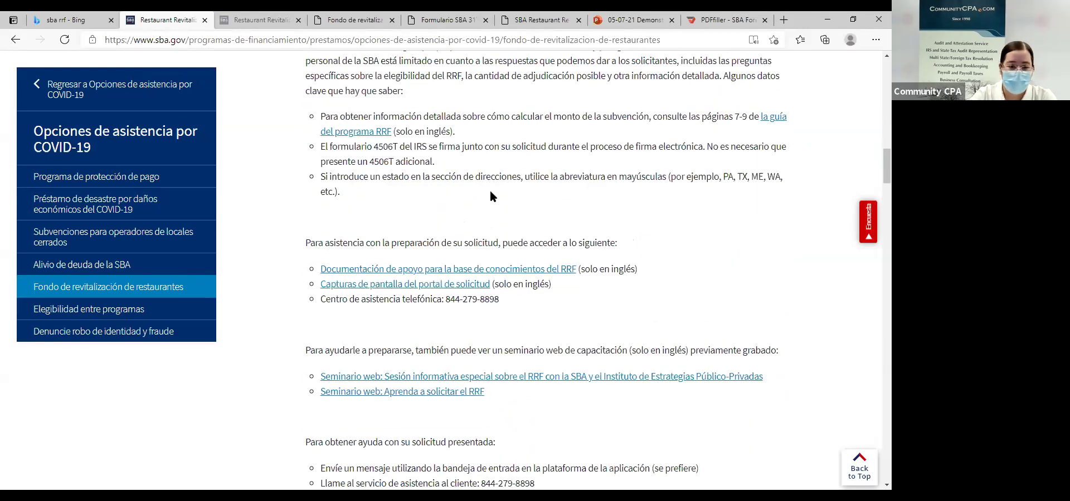
scroll(490, 196, "down", 8)
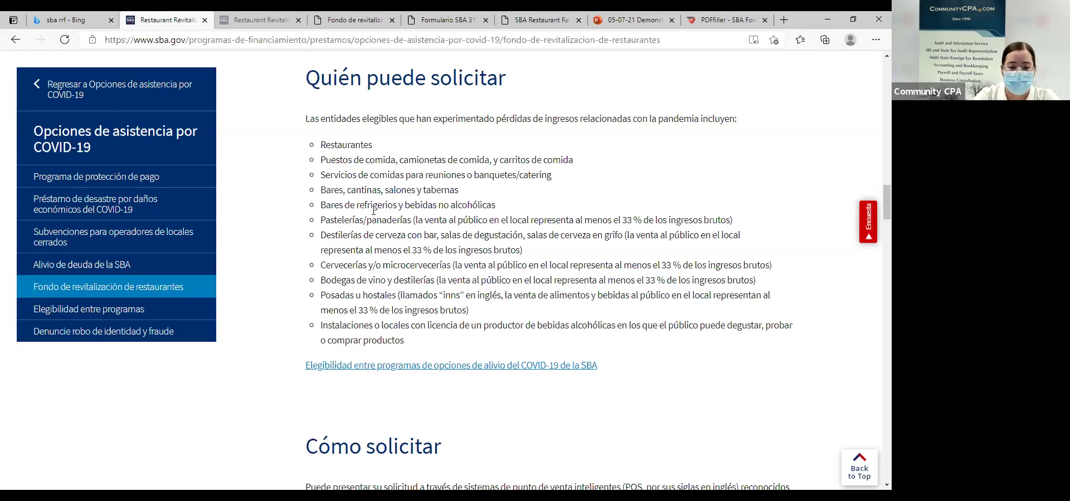
scroll(373, 234, "up", 15)
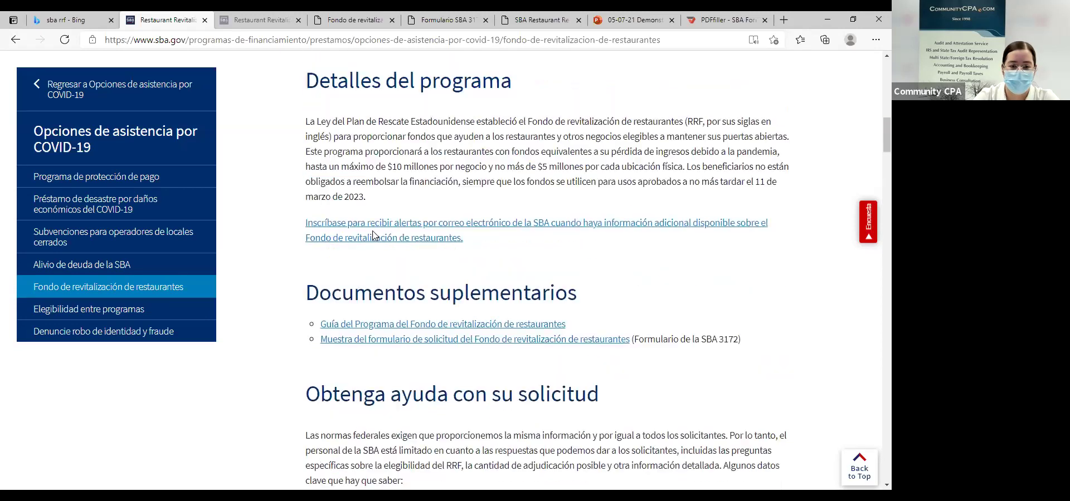
scroll(373, 234, "up", 10)
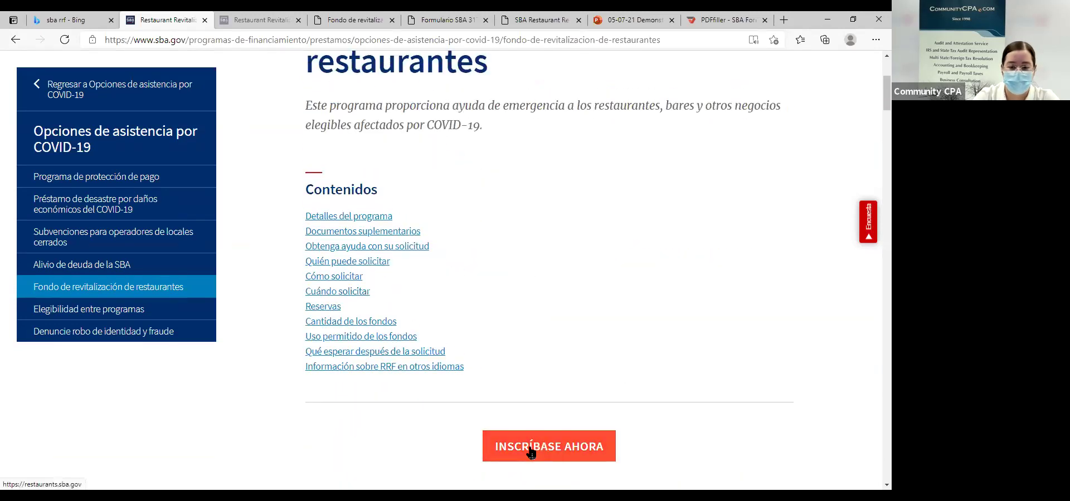
left_click(530, 451)
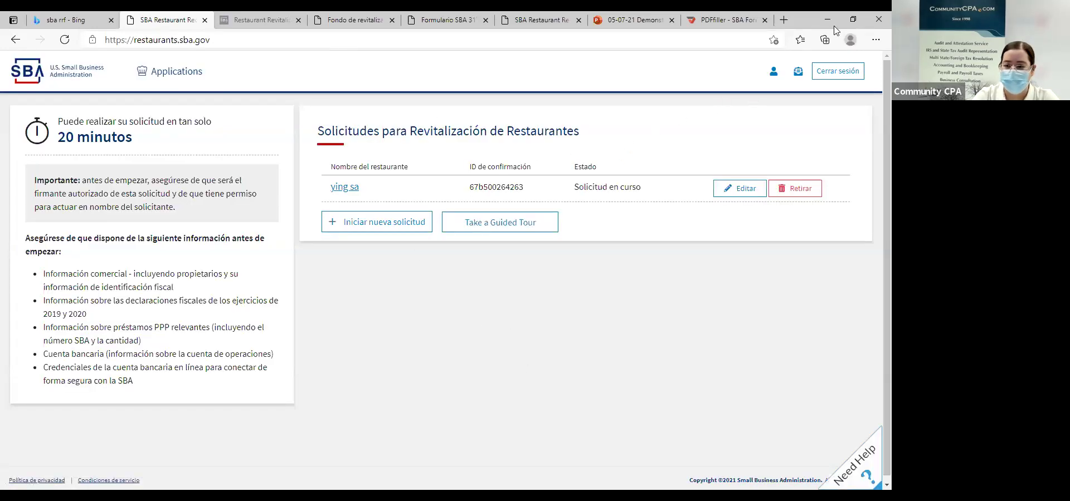
Sign out of the portal and return to its sign-in page through the sba.gov search result.
left_click(836, 78)
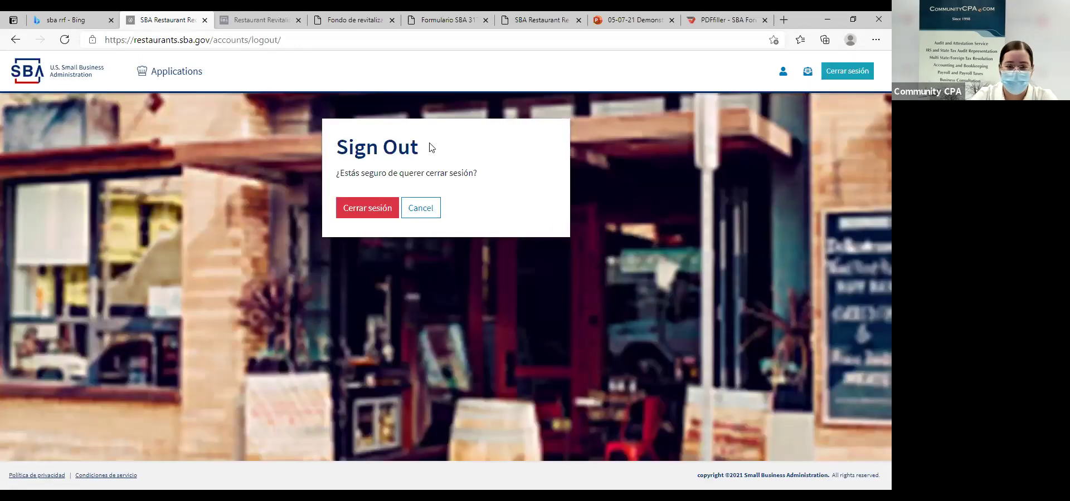
left_click(358, 209)
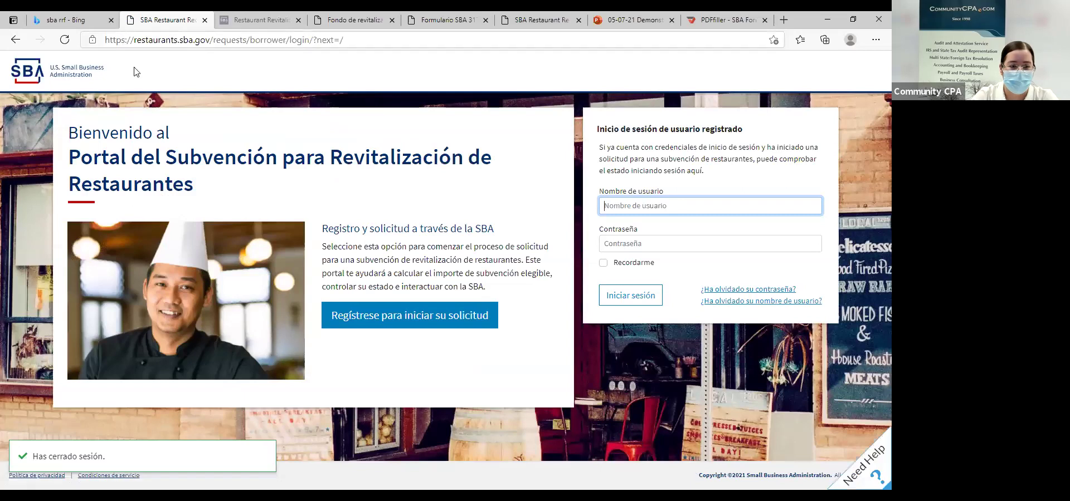
left_click(81, 21)
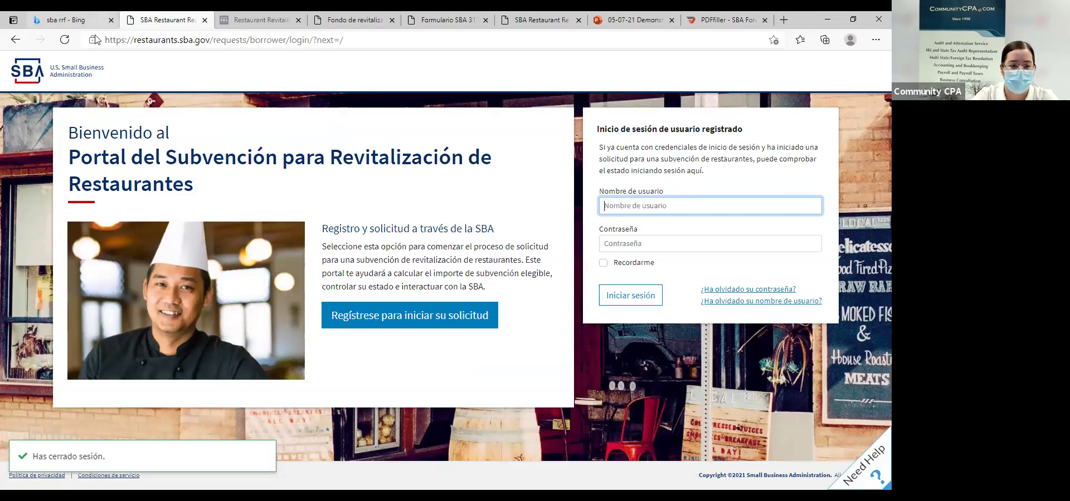
left_click(142, 165)
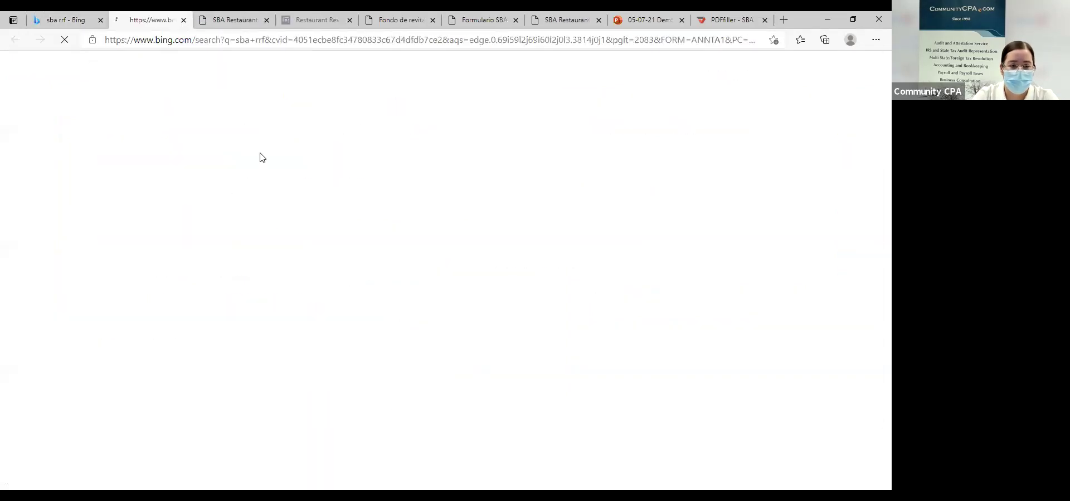
scroll(563, 454, "down", 3)
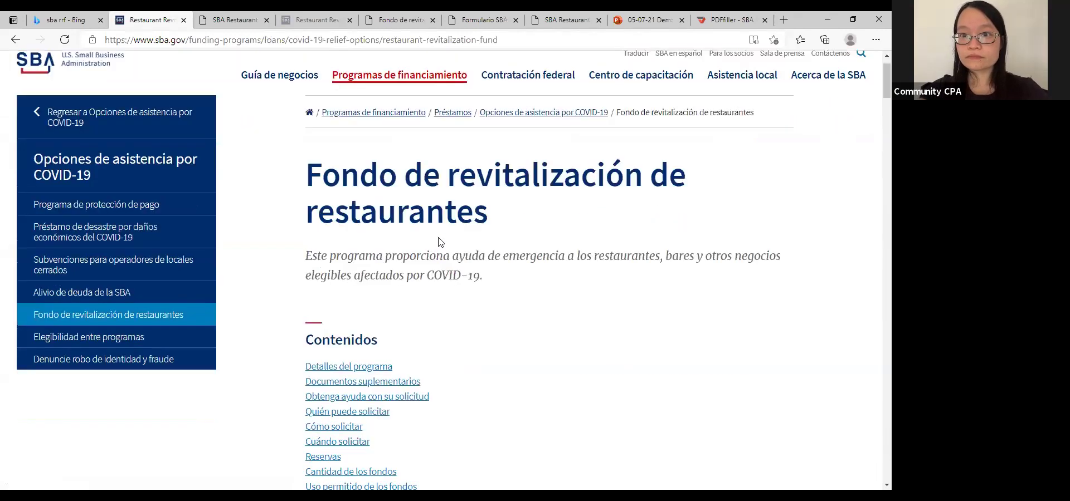
left_click(563, 454)
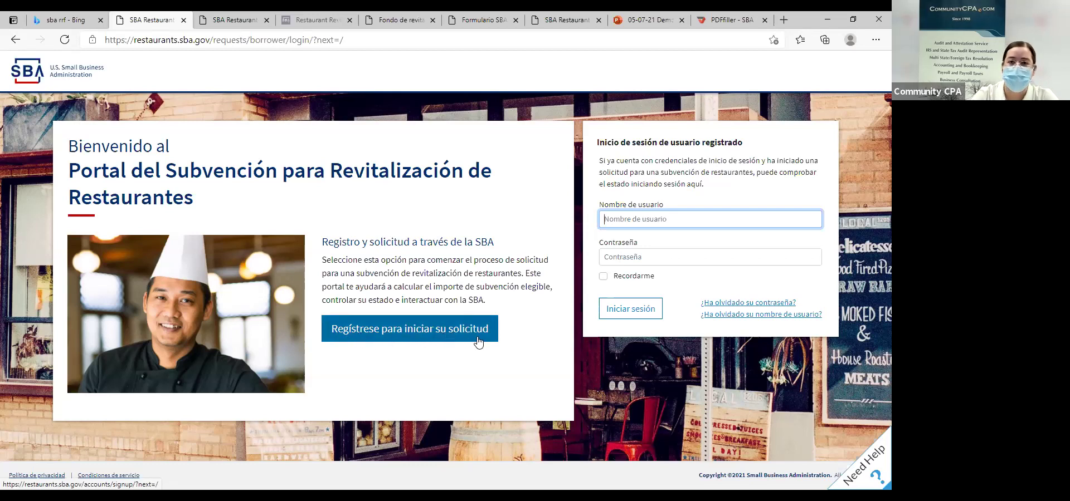
left_click(655, 217)
Sign in with the saved username and the account password, then start a new application.
left_click(640, 254)
left_click(635, 255)
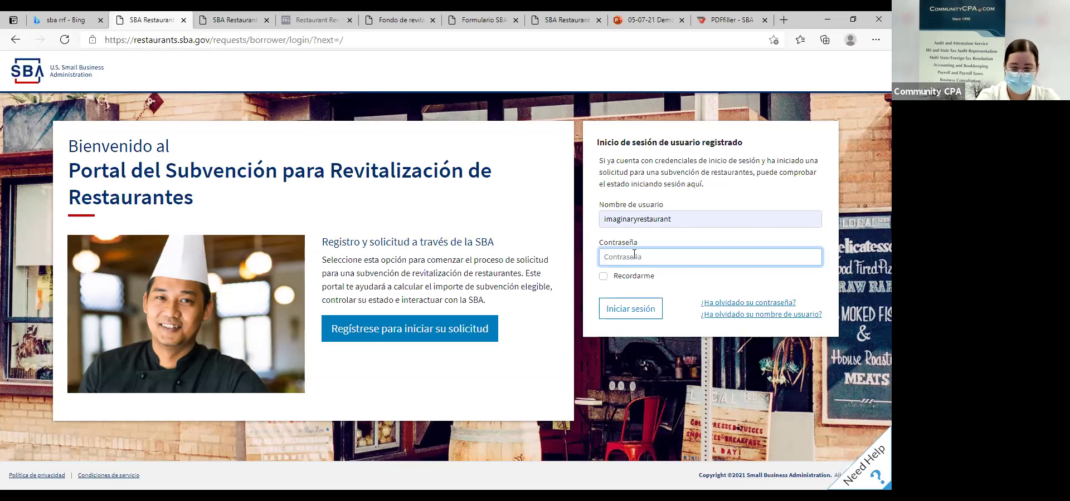
type("****")
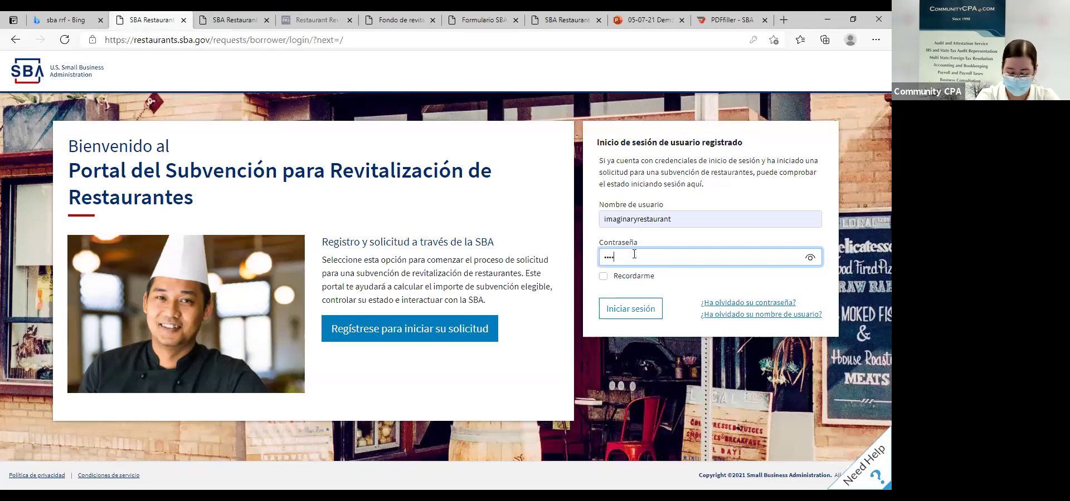
type("*********")
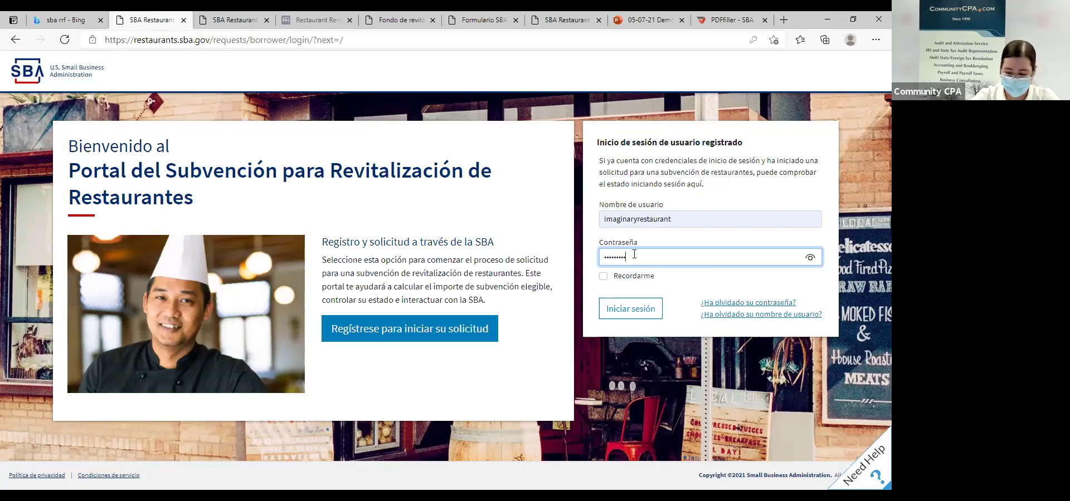
key("Return")
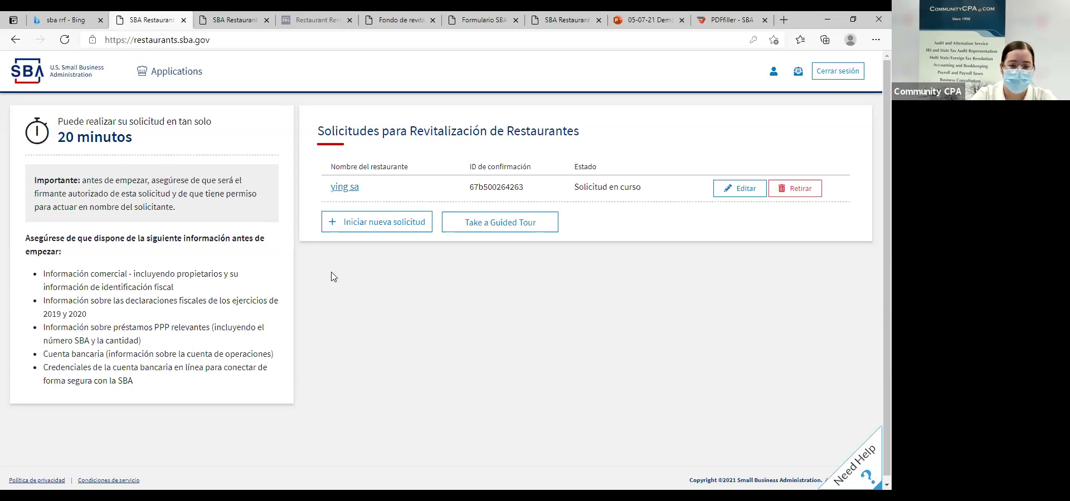
left_click(373, 231)
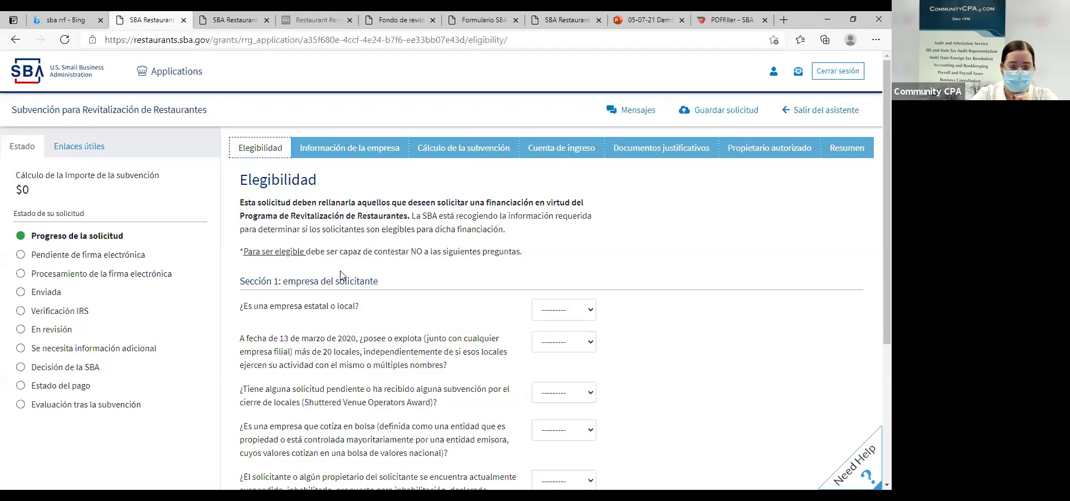
scroll(427, 248, "down", 3)
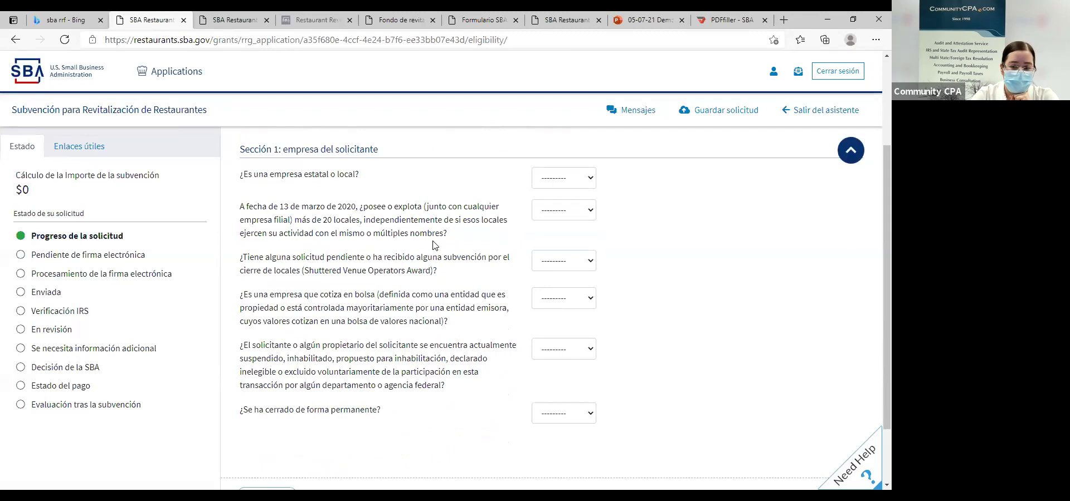
scroll(419, 225, "up", 3)
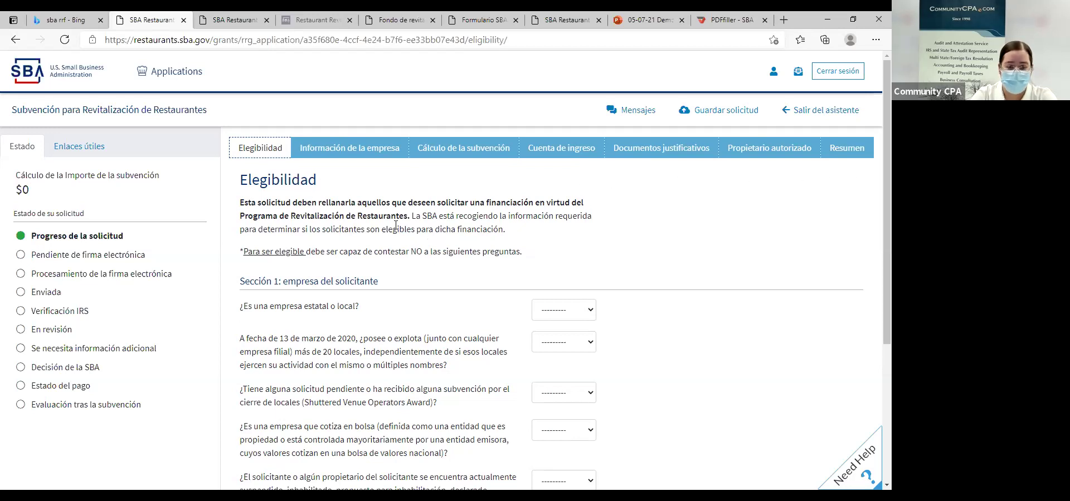
scroll(346, 218, "down", 3)
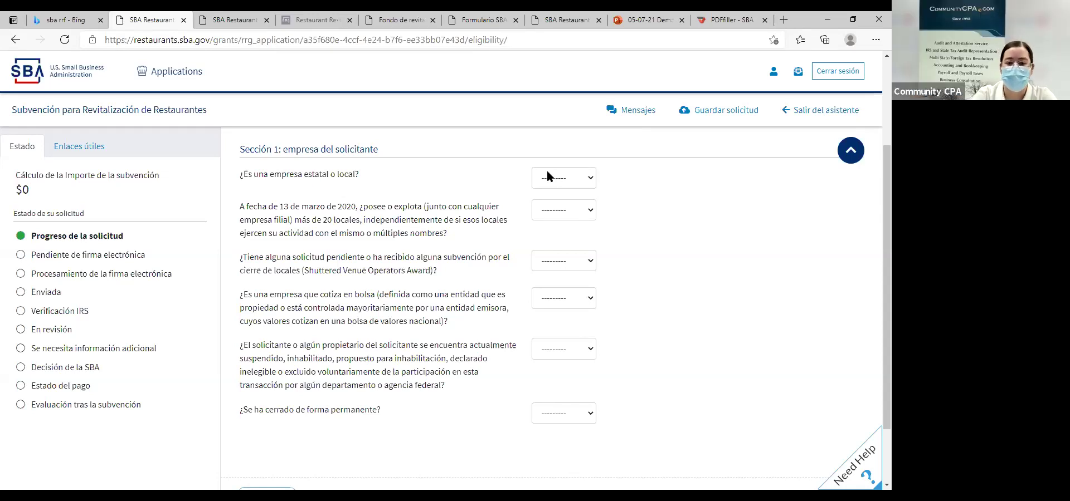
scroll(553, 184, "down", 1)
scroll(553, 190, "up", 1)
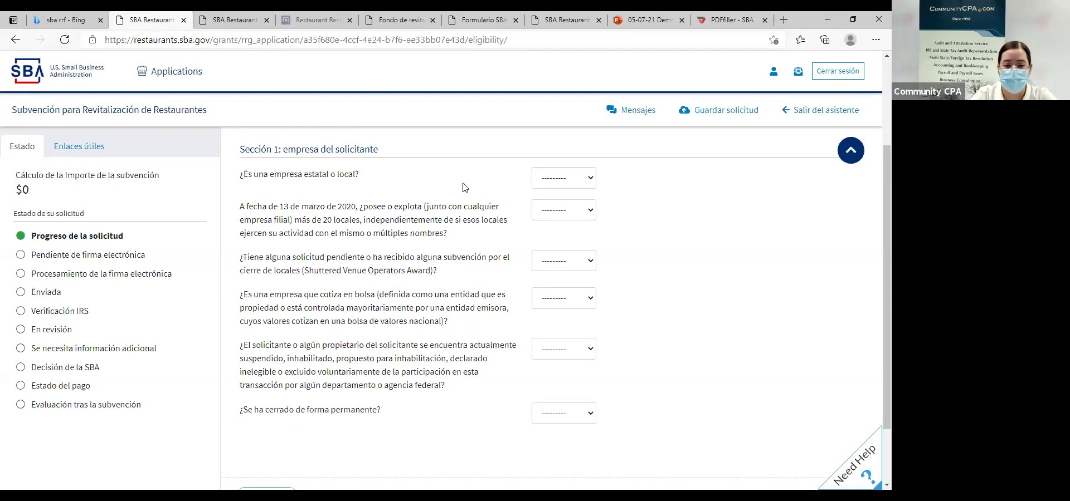
Answer No to the government-entity, over-20-locations and Shuttered Venue award questions in Sección 1.
left_click(572, 185)
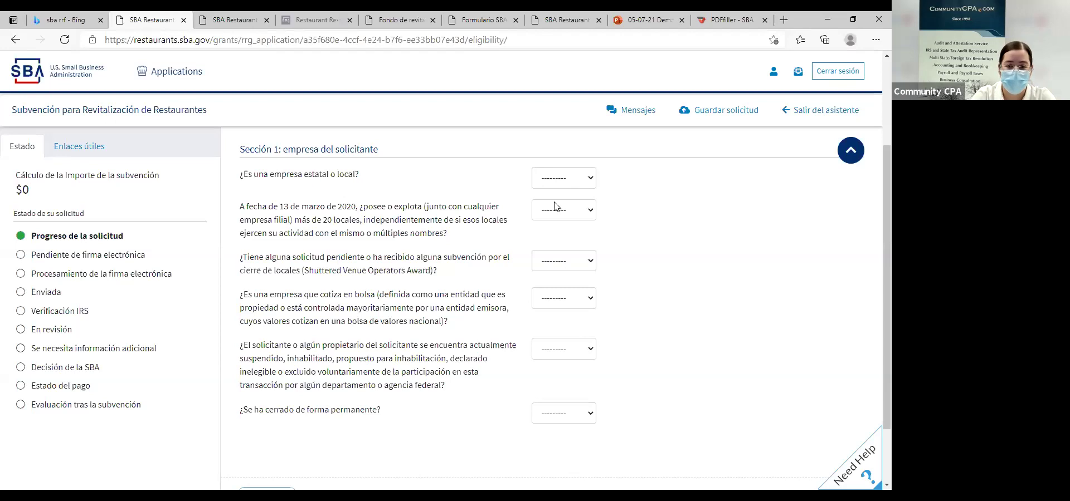
left_click(556, 206)
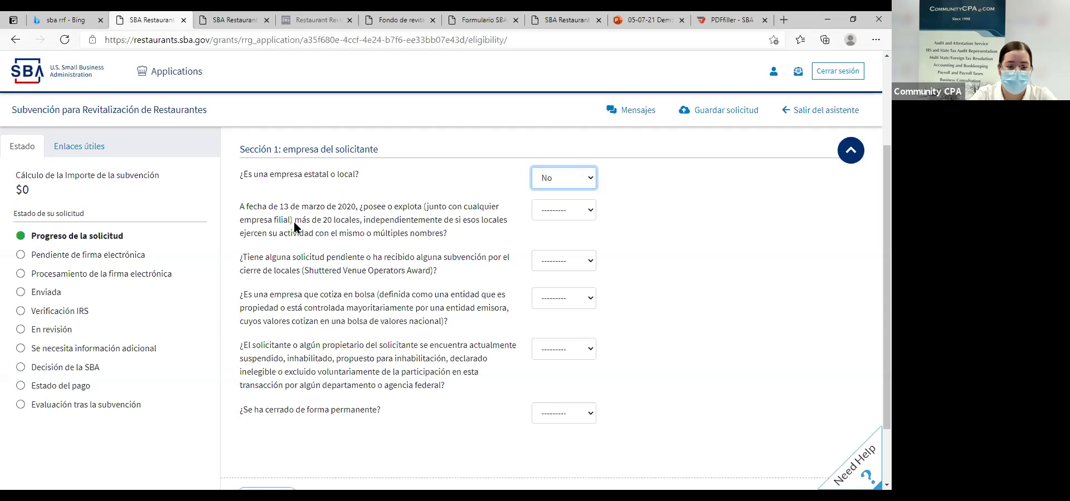
left_click(546, 217)
left_click(545, 246)
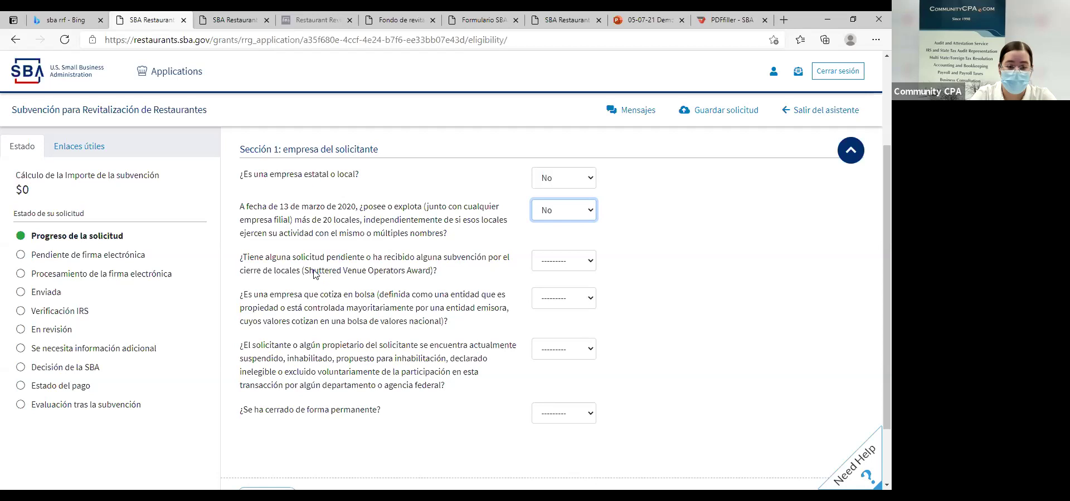
mouse_move(438, 272)
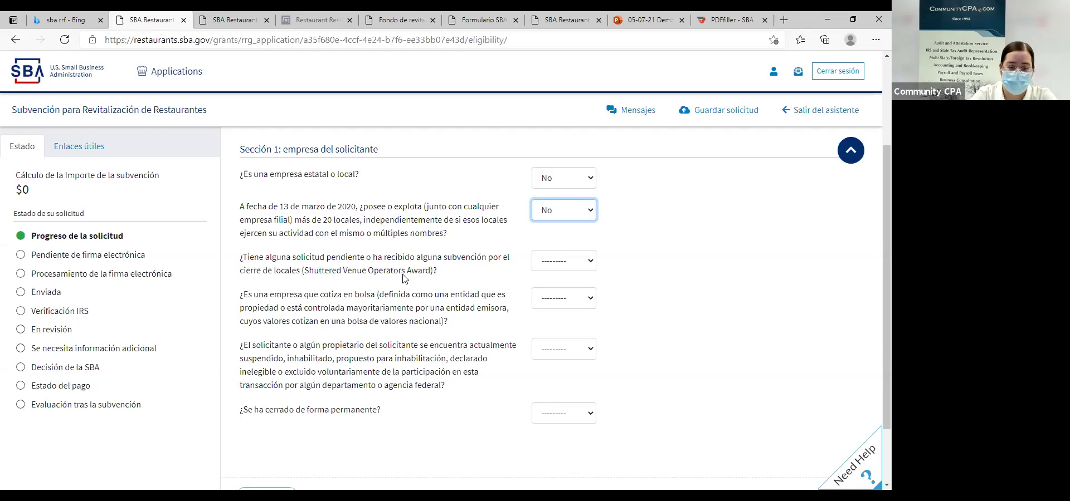
left_click(566, 273)
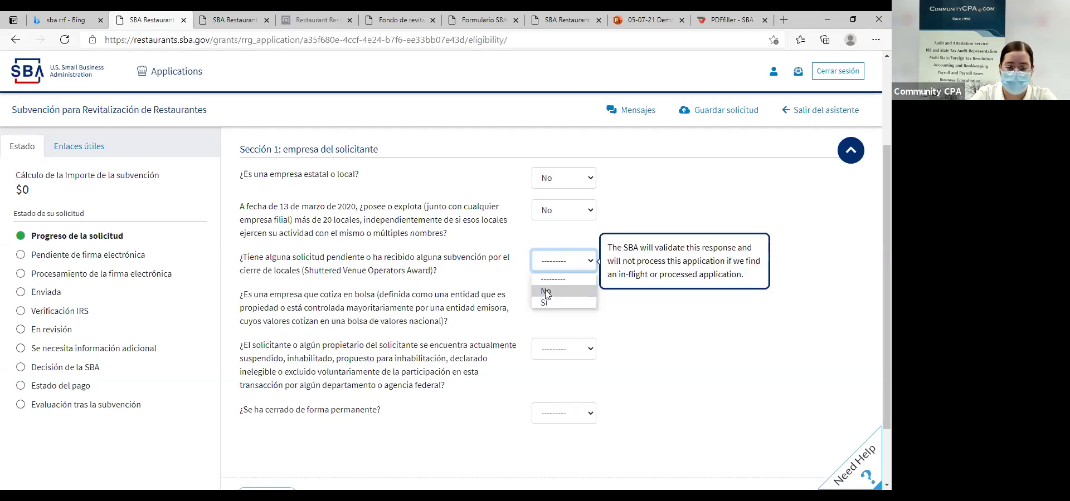
left_click(549, 305)
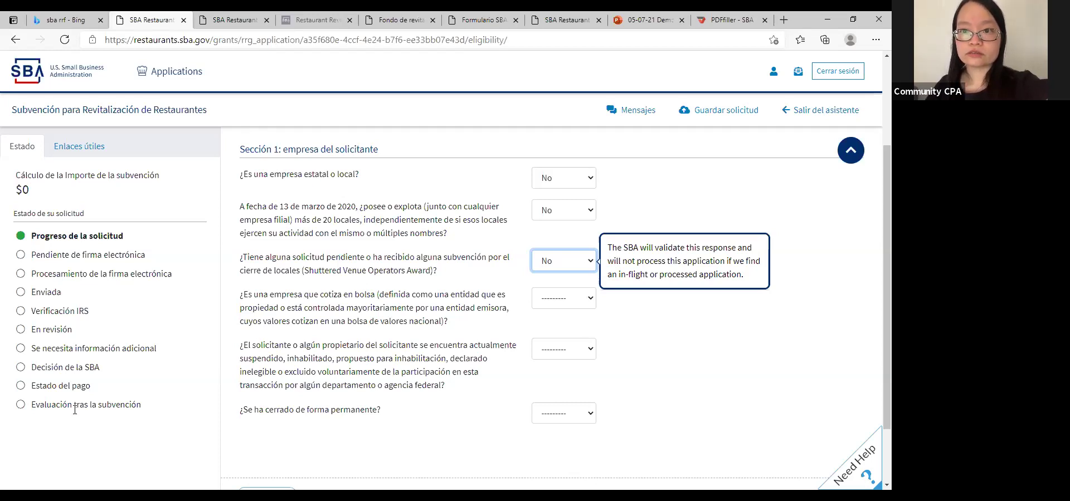
left_click_drag(478, 285, 475, 283)
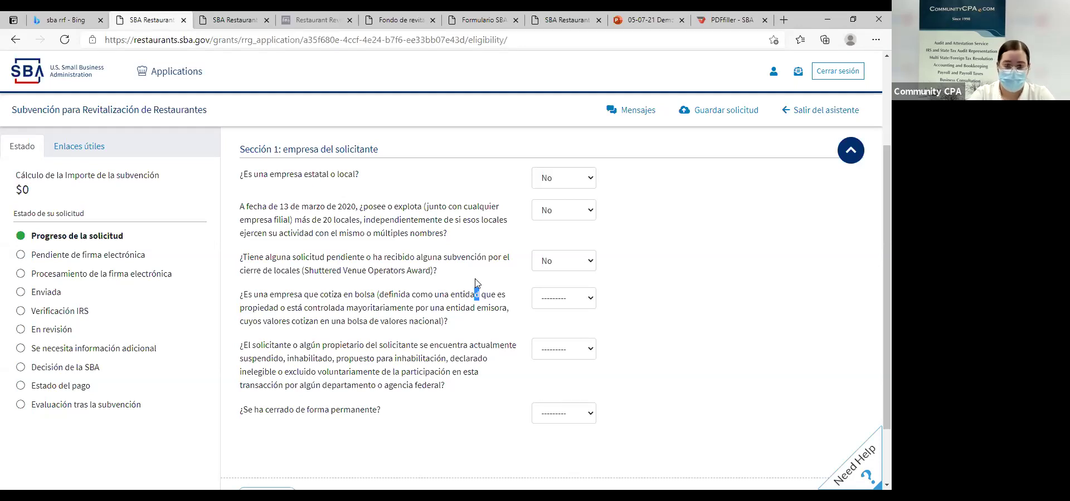
Answer No to the publicly traded, suspension and permanent-closure questions, then save with Siguiente.
left_click(328, 308)
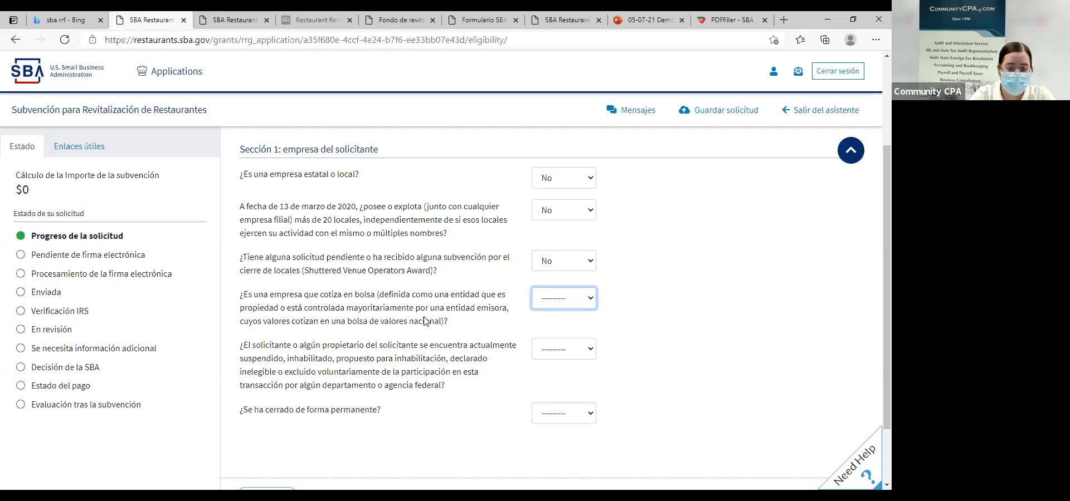
left_click(569, 297)
left_click(551, 343)
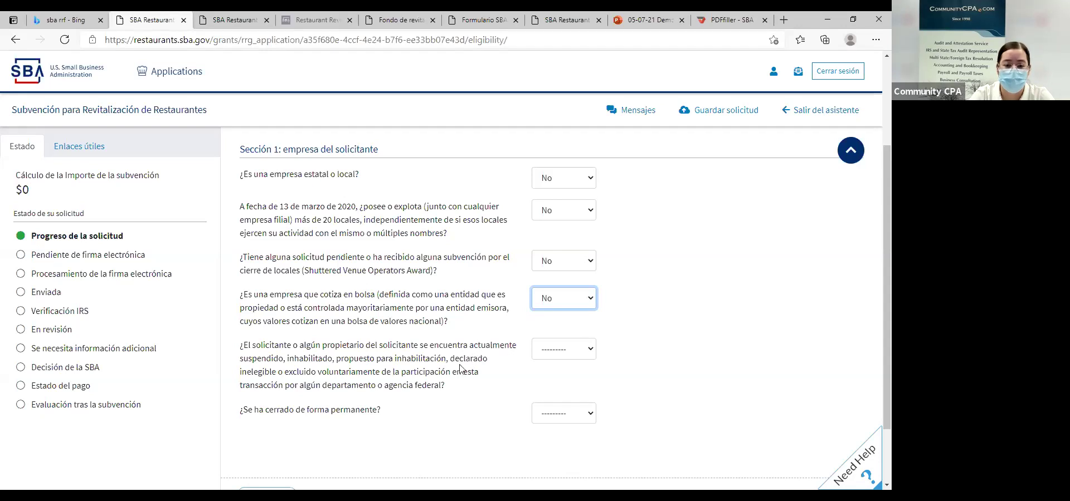
left_click(559, 350)
left_click(547, 380)
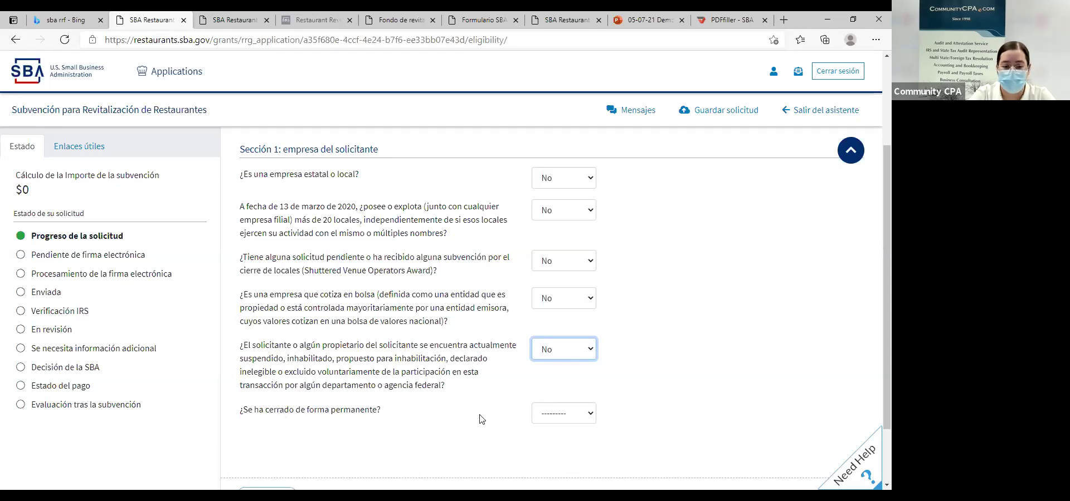
left_click(547, 422)
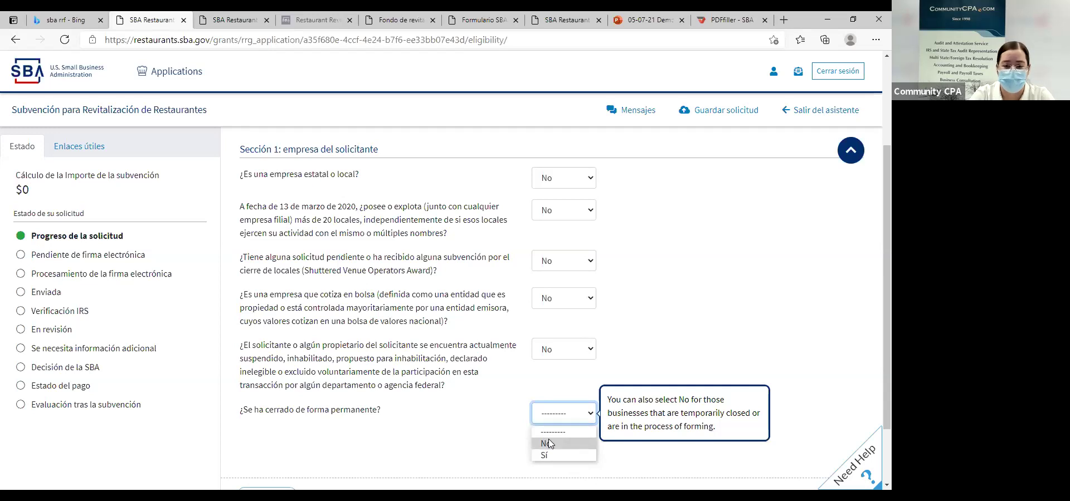
left_click(548, 443)
scroll(390, 410, "down", 2)
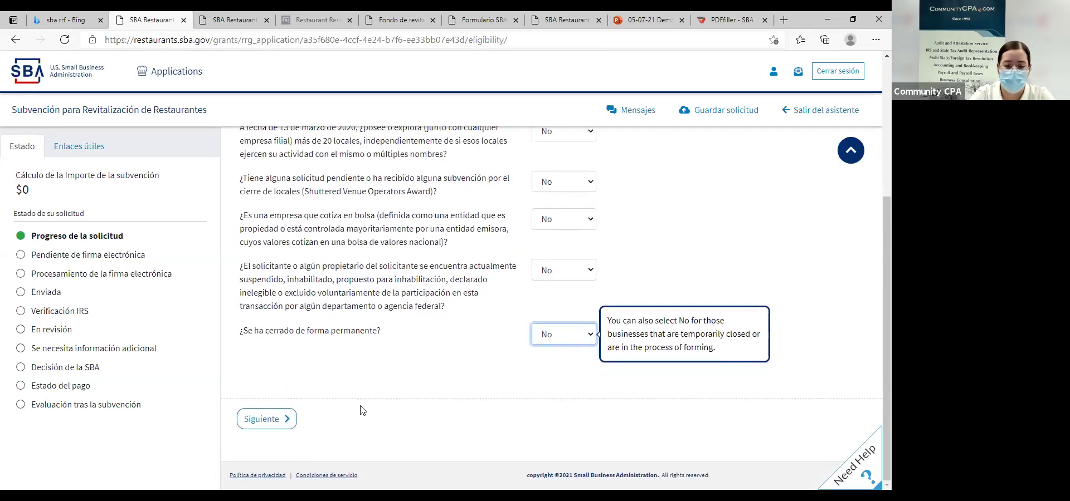
left_click(265, 419)
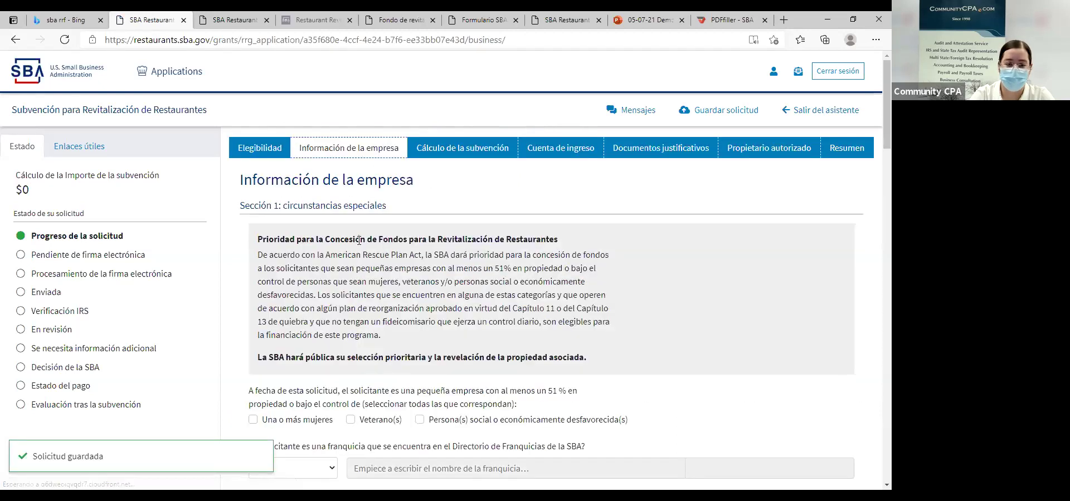
Check 'Una o más mujeres' and 'Persona(s) social o económicamente desfavorecida(s)', leaving Veterano(s) unchecked.
scroll(405, 199, "down", 3)
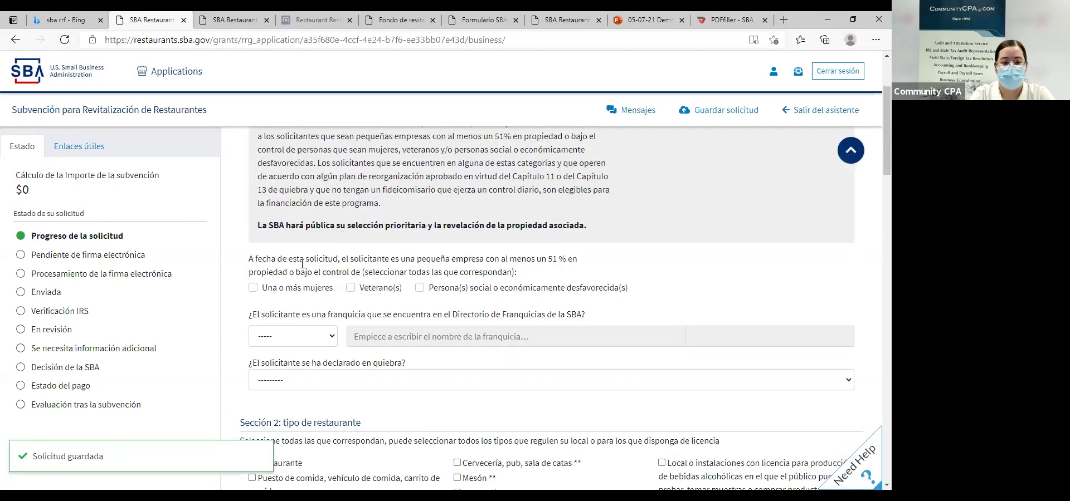
left_click(253, 288)
left_click(351, 289)
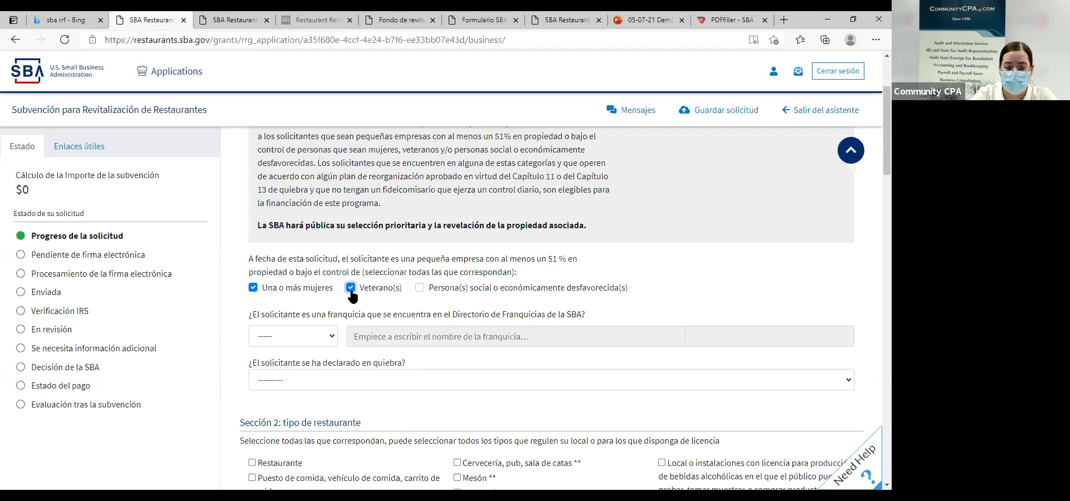
left_click(420, 288)
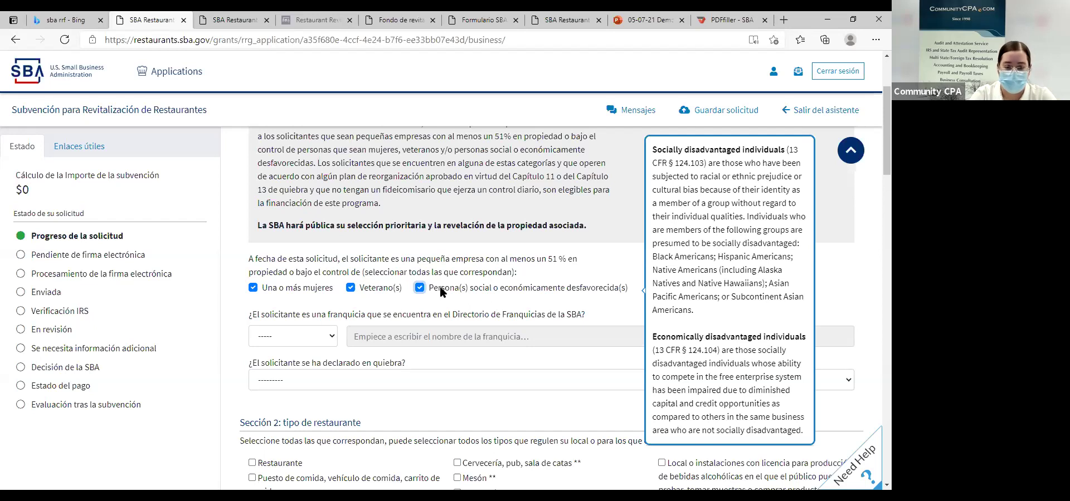
left_click(430, 289)
left_click(350, 288)
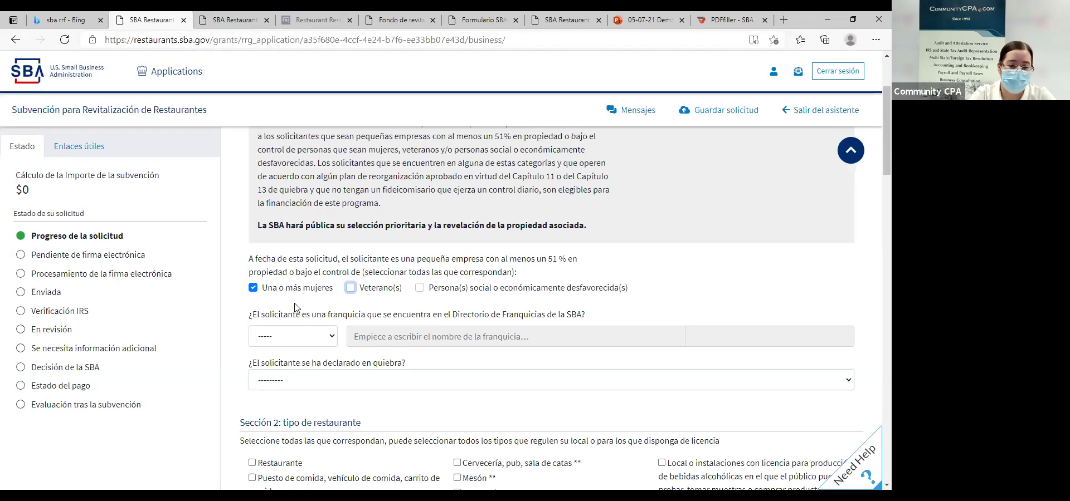
left_click(420, 288)
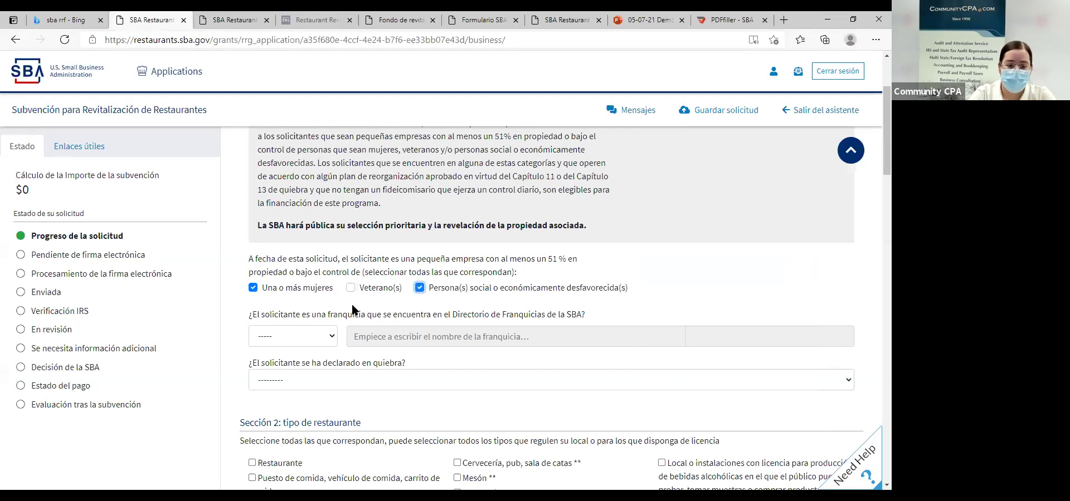
scroll(337, 267, "down", 2)
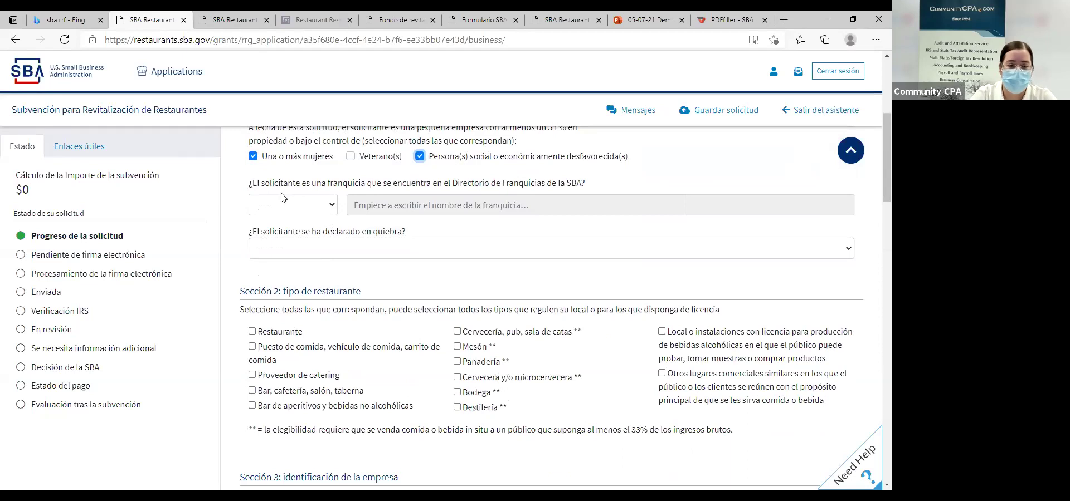
Answer No to the bankruptcy question and tick Restaurante as the restaurant type.
left_click(312, 249)
left_click(283, 279)
scroll(283, 280, "down", 1)
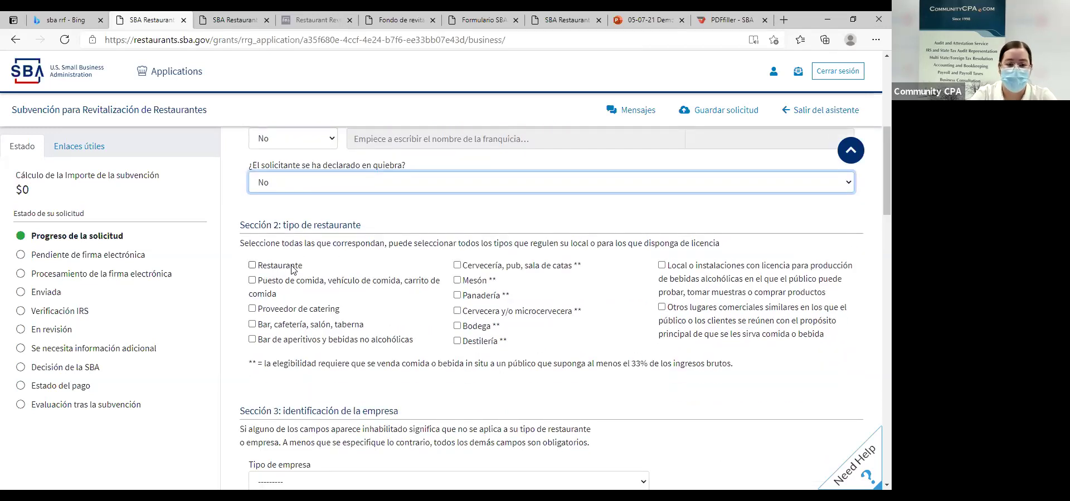
scroll(322, 229, "down", 1)
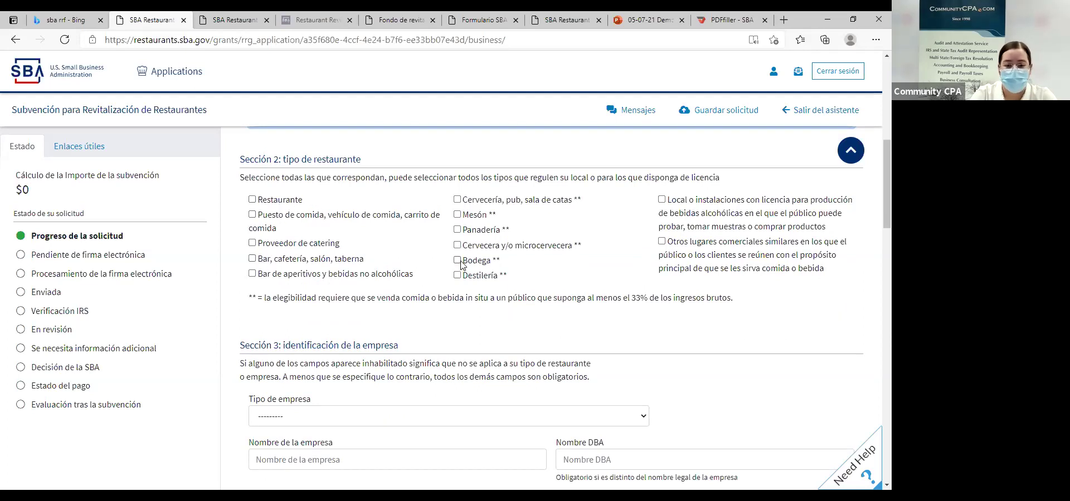
left_click(273, 200)
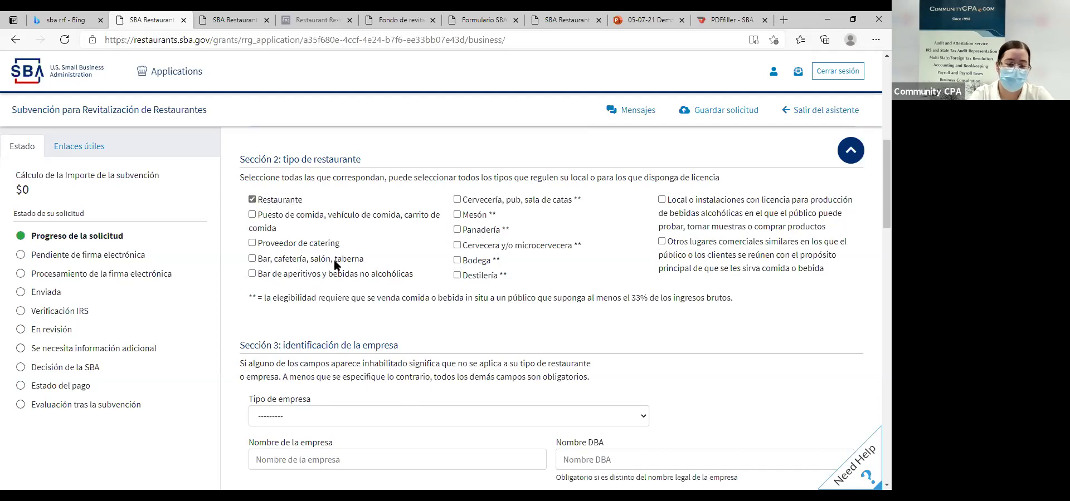
scroll(334, 262, "down", 3)
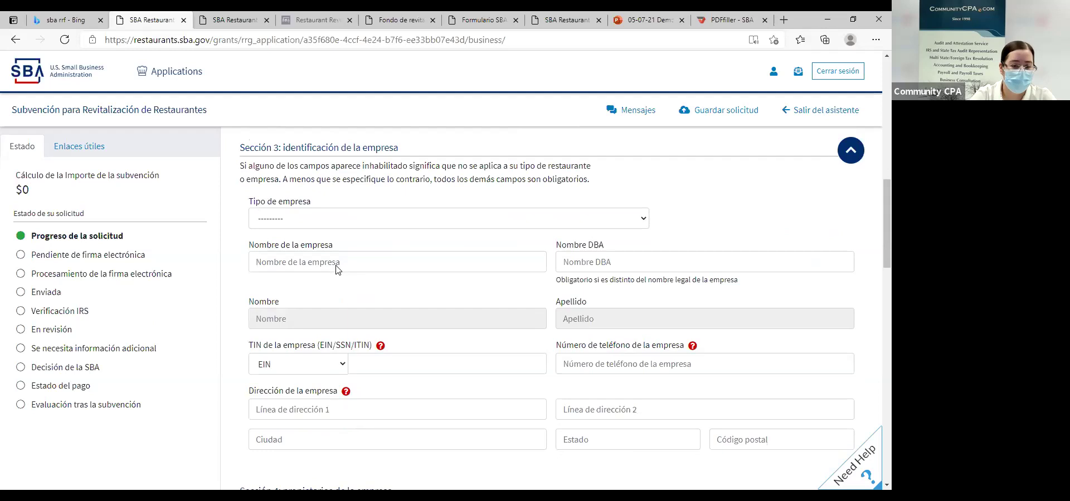
Choose Corporación tipo C and enter 'ABC Restuarant' in Nombre de la empresa.
left_click(326, 222)
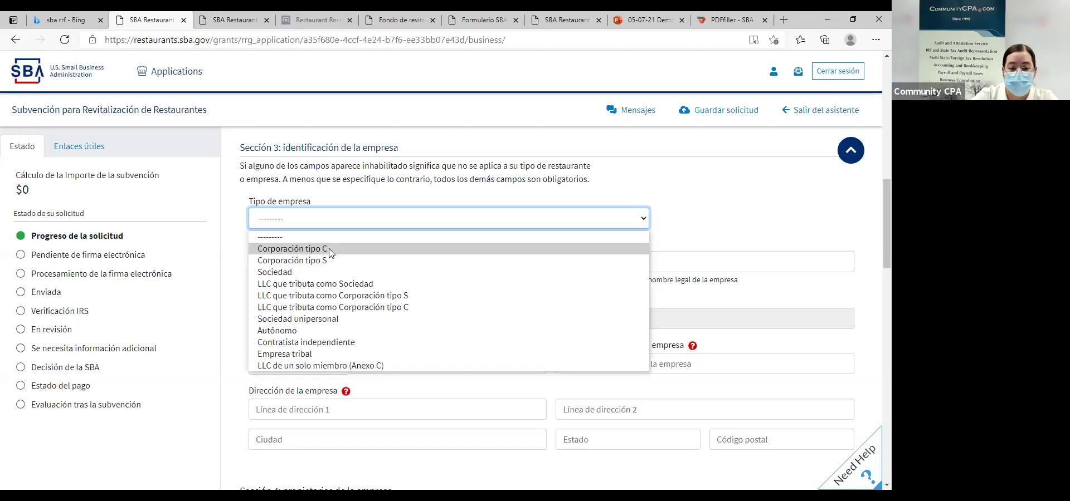
left_click(329, 250)
left_click(330, 255)
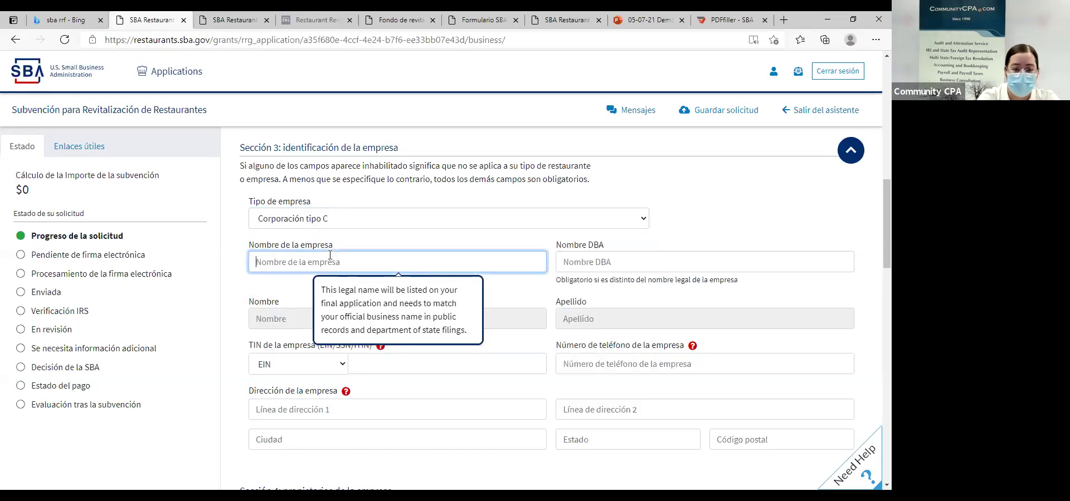
type("A")
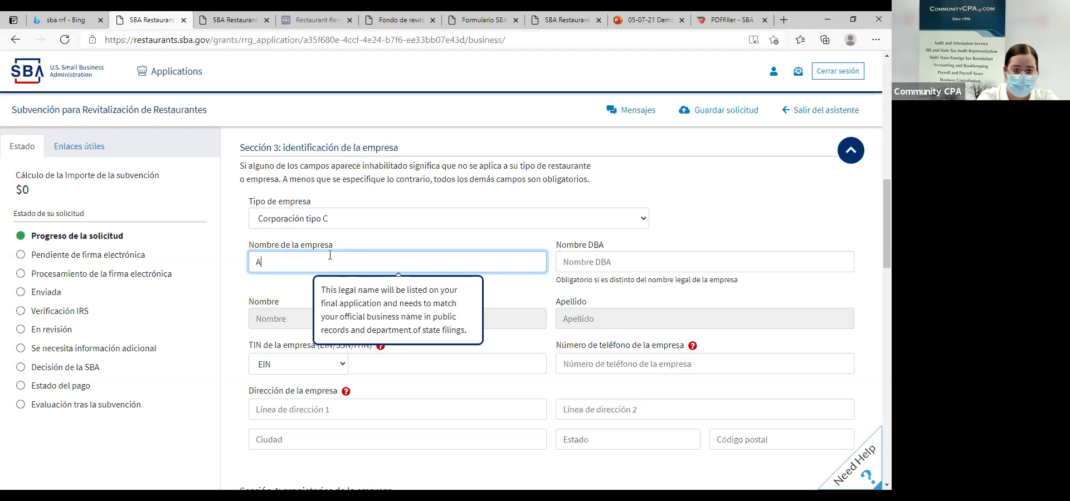
type("BC Restuarant")
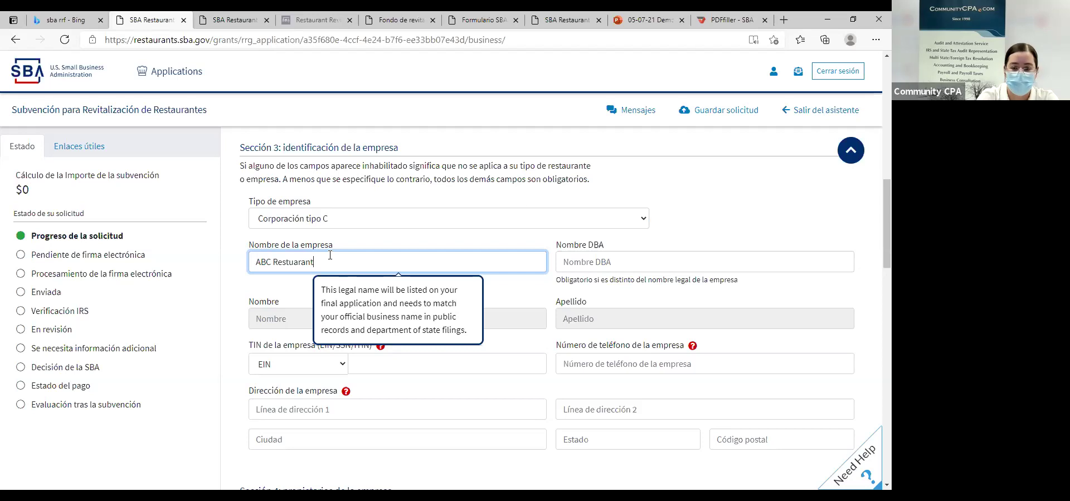
key("Tab")
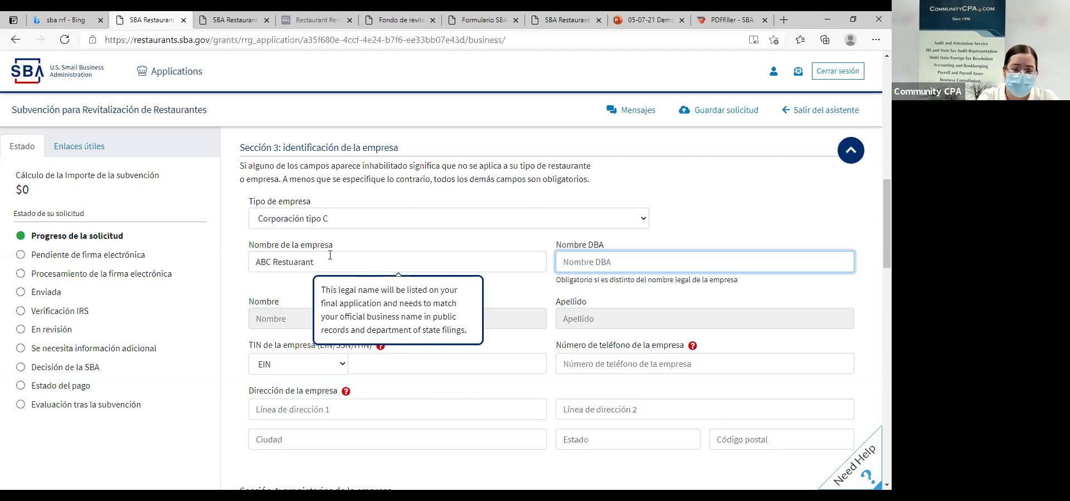
scroll(330, 255, "down", 2)
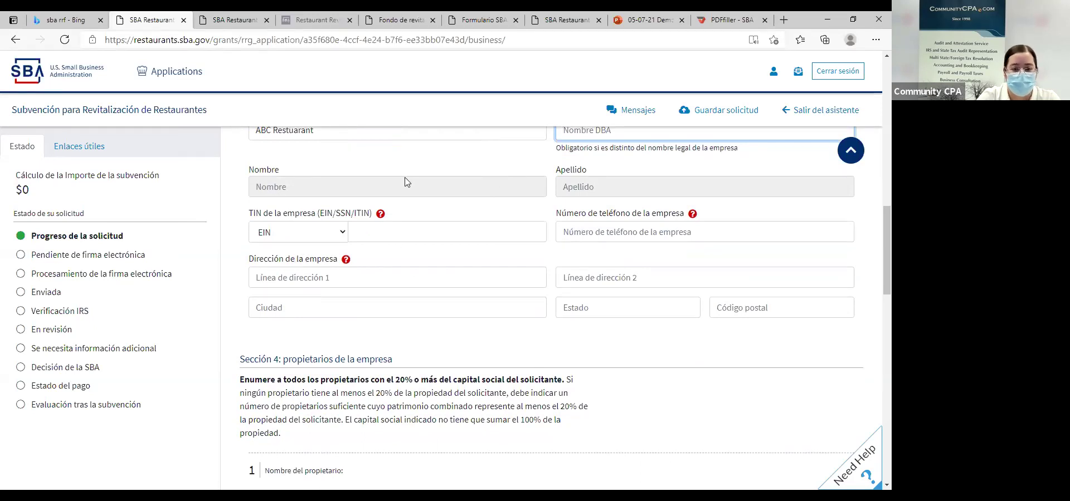
scroll(404, 179, "up", 2)
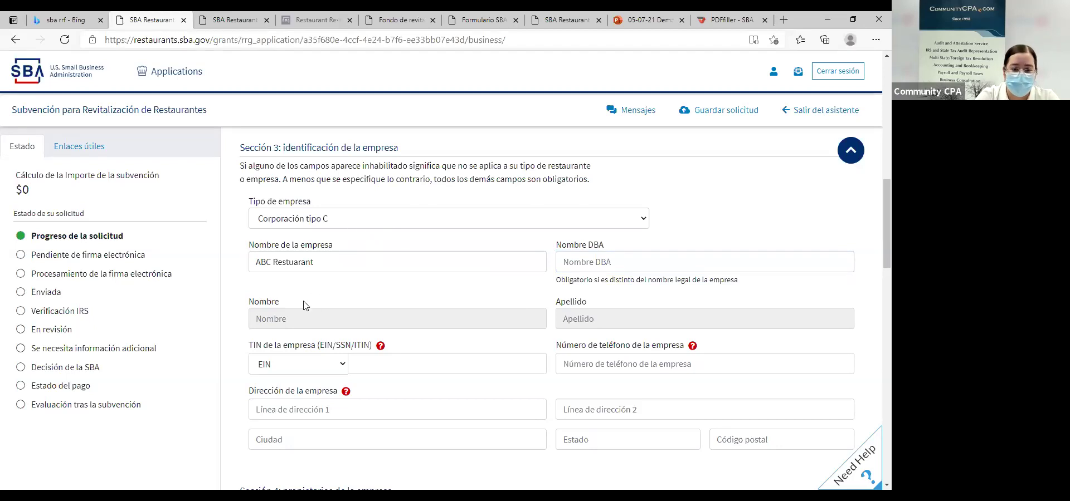
left_click(308, 259)
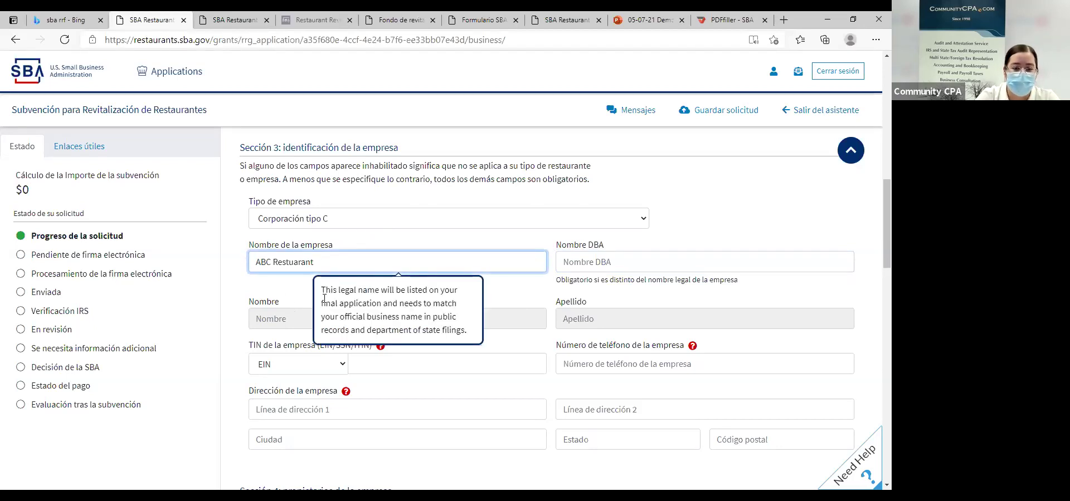
left_click(295, 322)
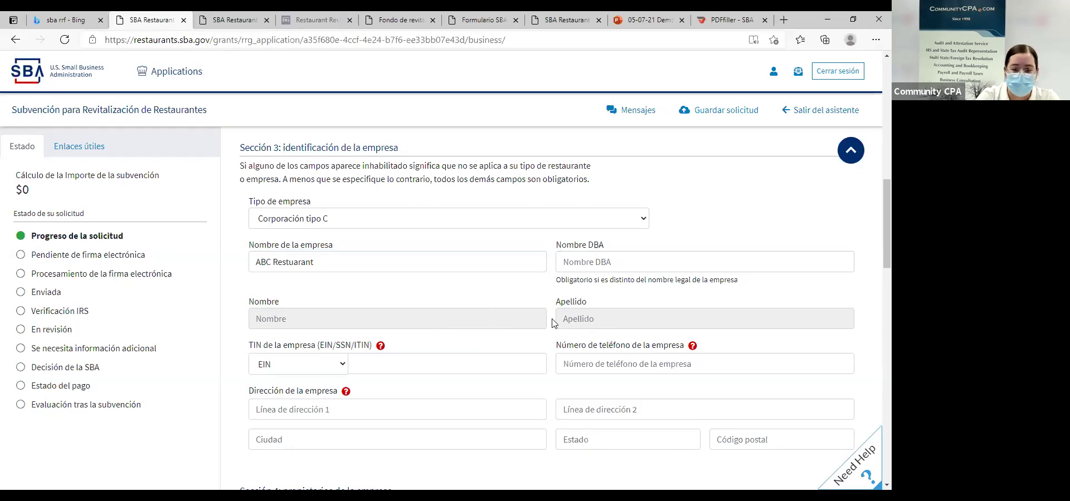
left_click(407, 219)
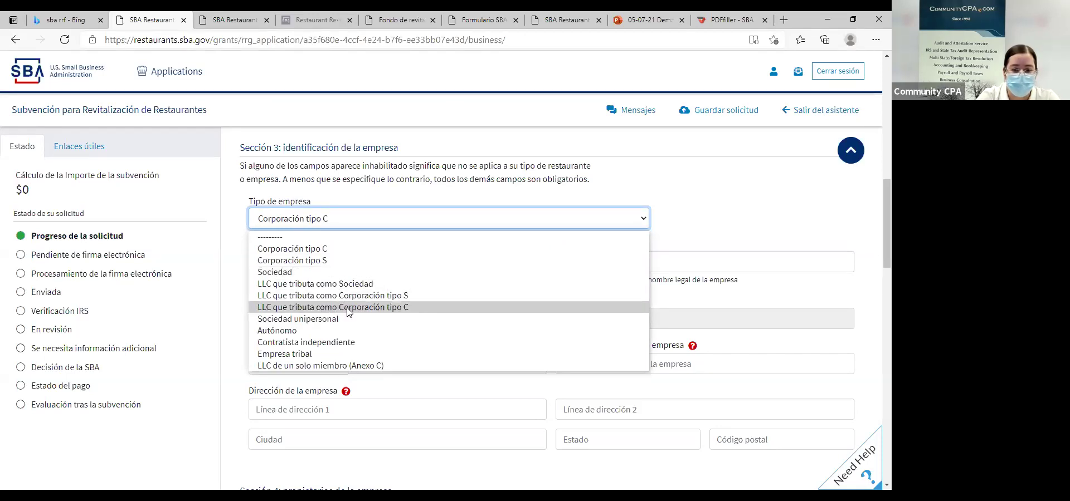
Try Sociedad and Contratista independiente business types, checking owner name fields, then revert to Corporación tipo C.
left_click(318, 272)
left_click(294, 323)
left_click(315, 221)
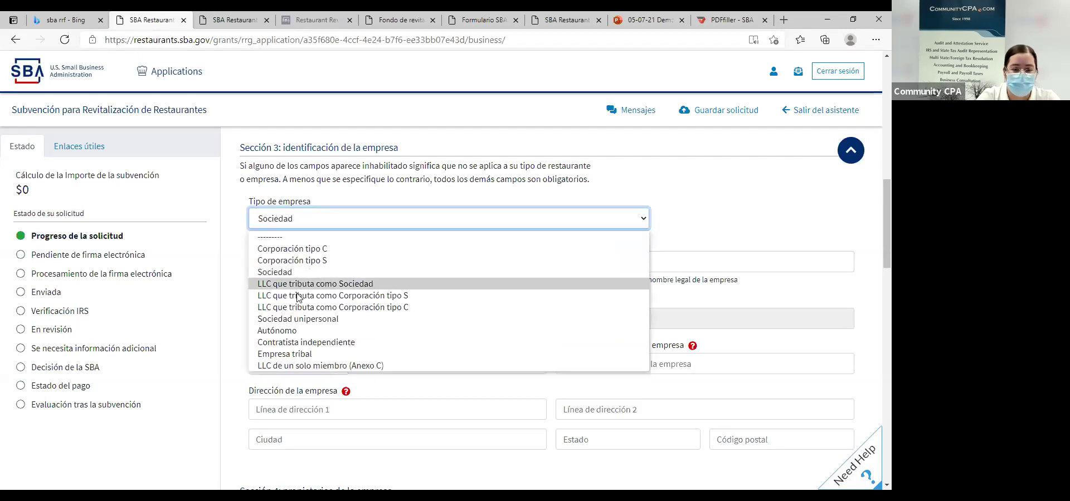
left_click(295, 342)
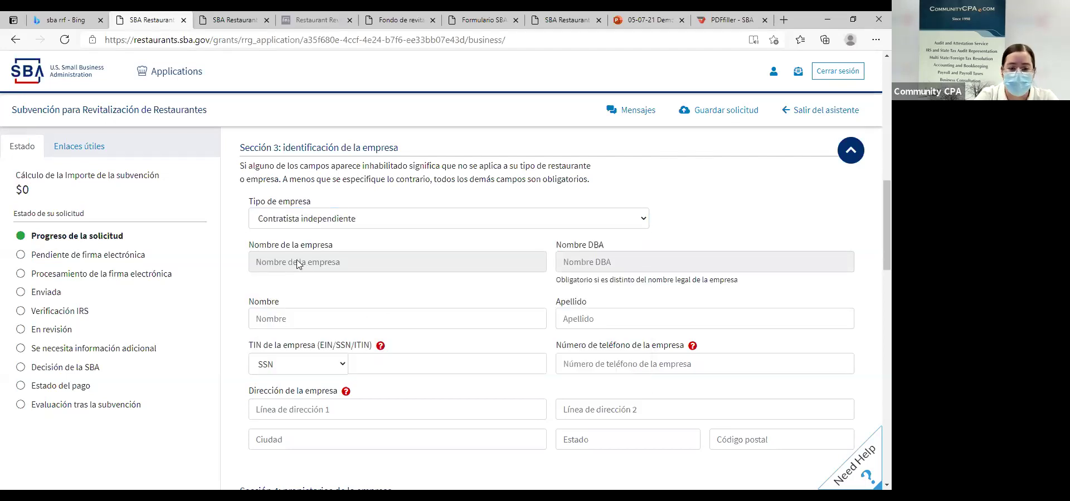
left_click(315, 315)
left_click(568, 322)
left_click(544, 318)
left_click(588, 321)
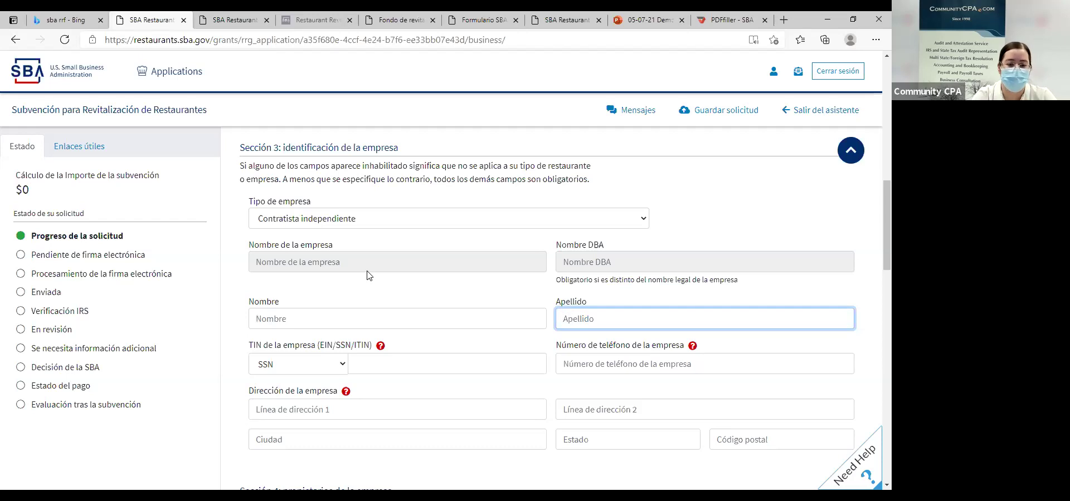
left_click(361, 226)
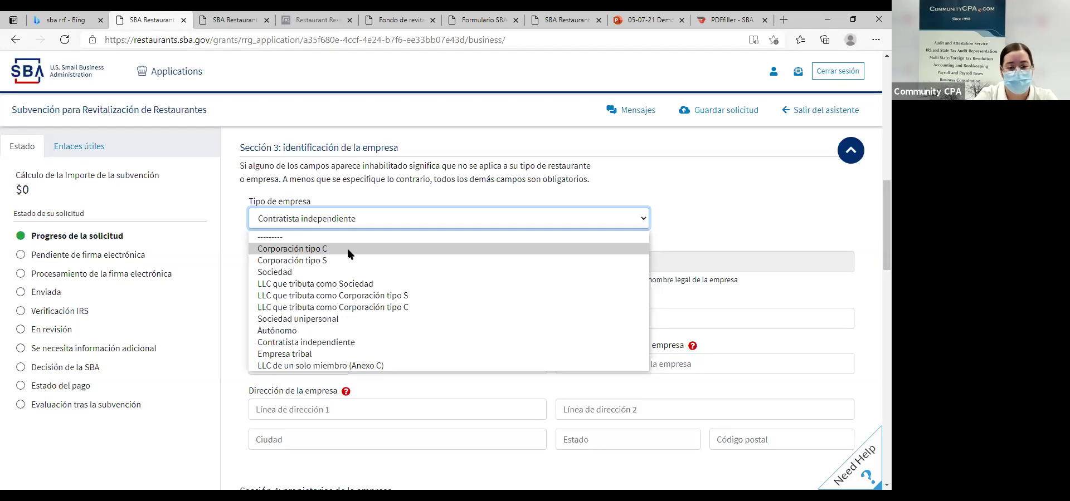
left_click(347, 249)
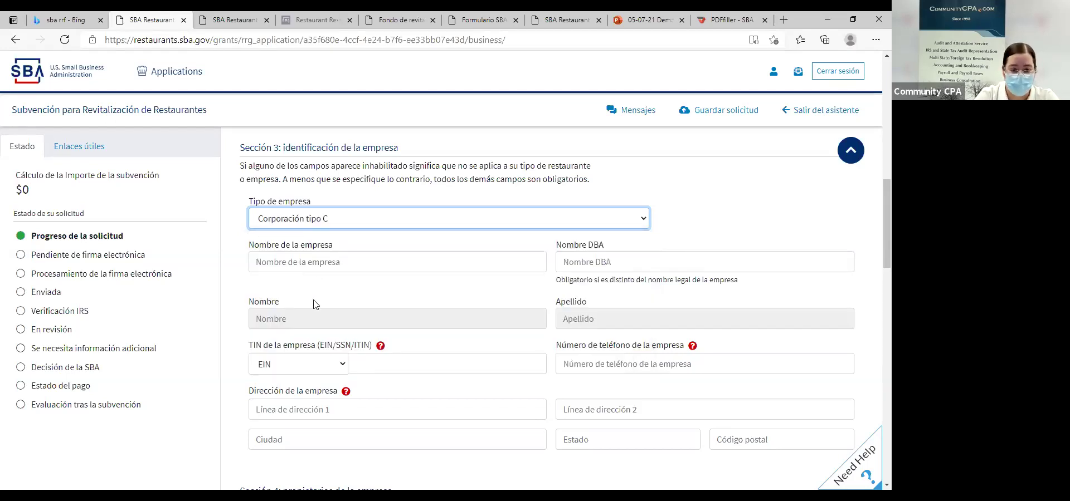
Enter 'ABC Restaurant' as the legal business name and 'ABC Cook' as the DBA name.
left_click(310, 265)
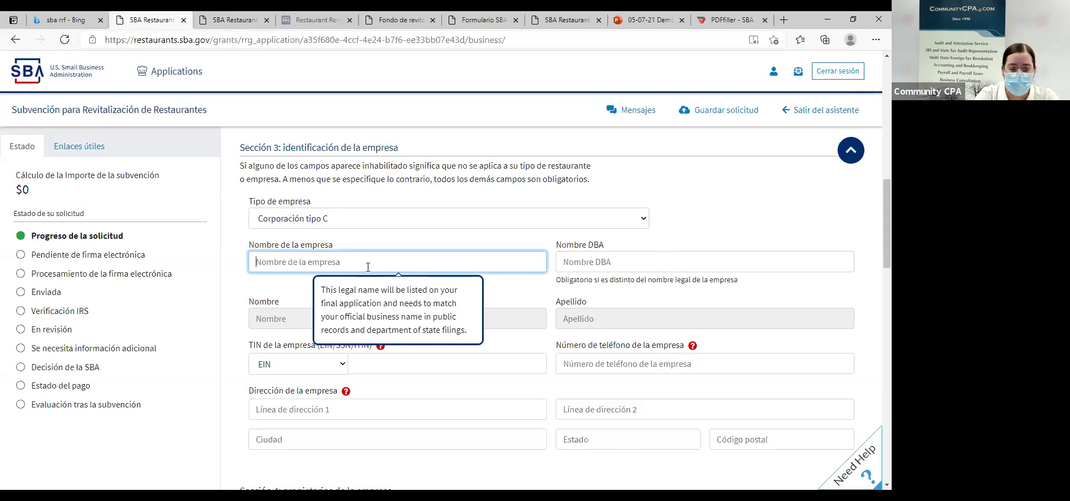
left_click(588, 264)
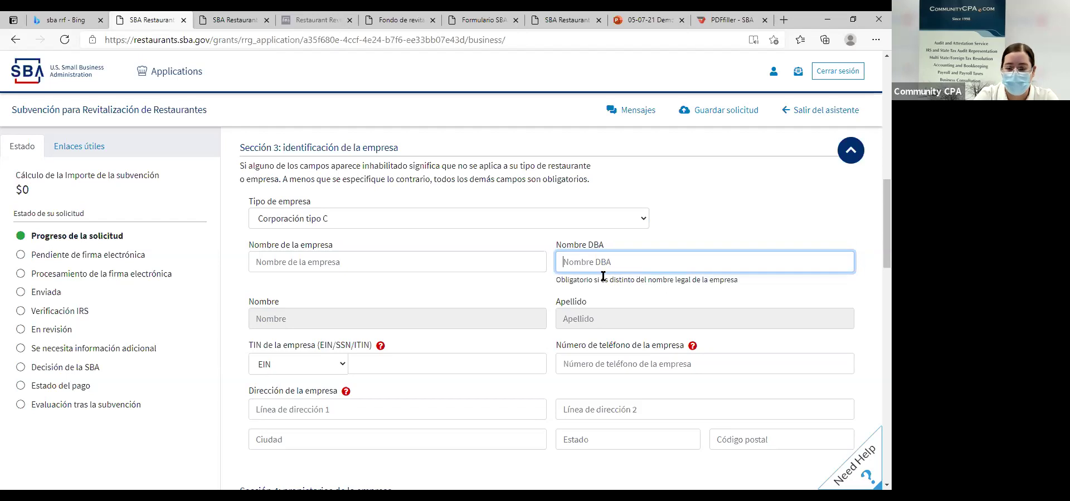
left_click(377, 315)
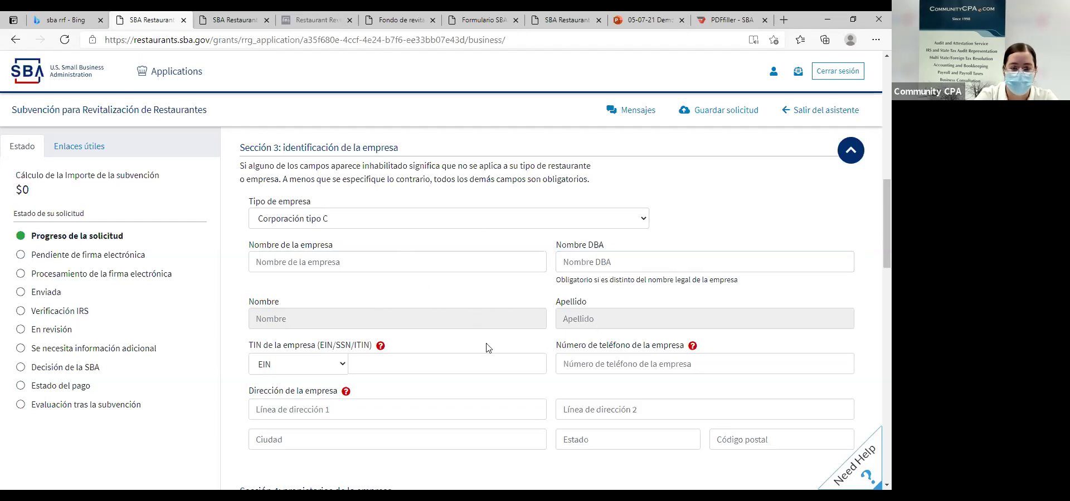
left_click(438, 263)
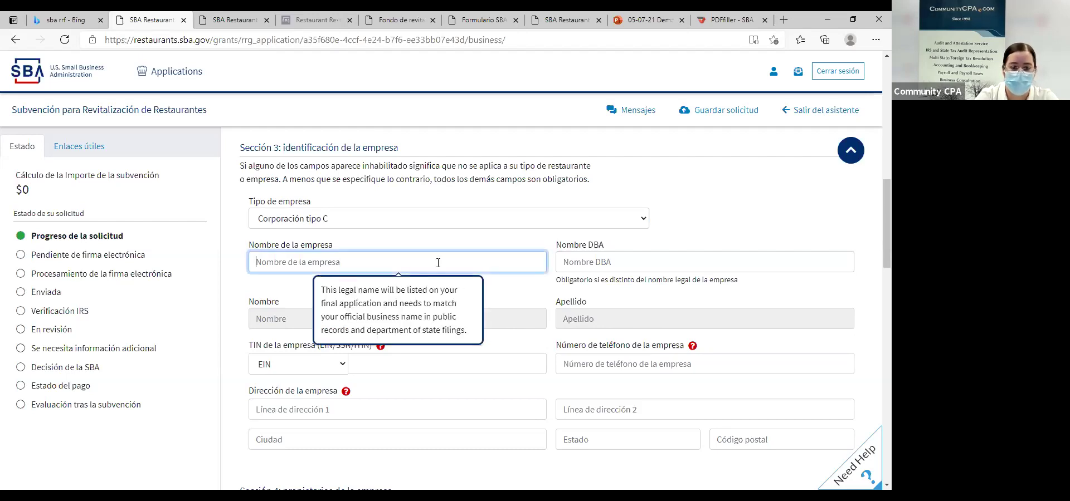
type("AB")
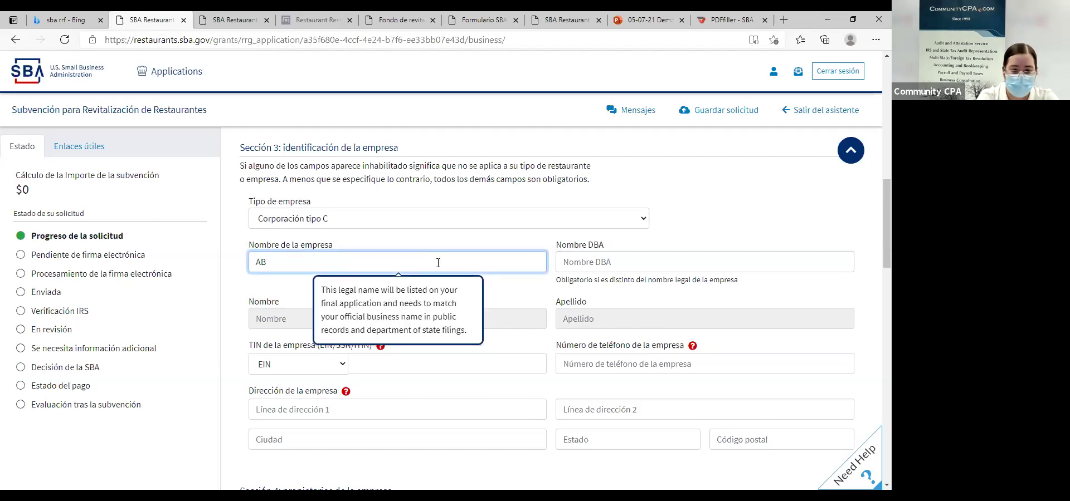
type("C")
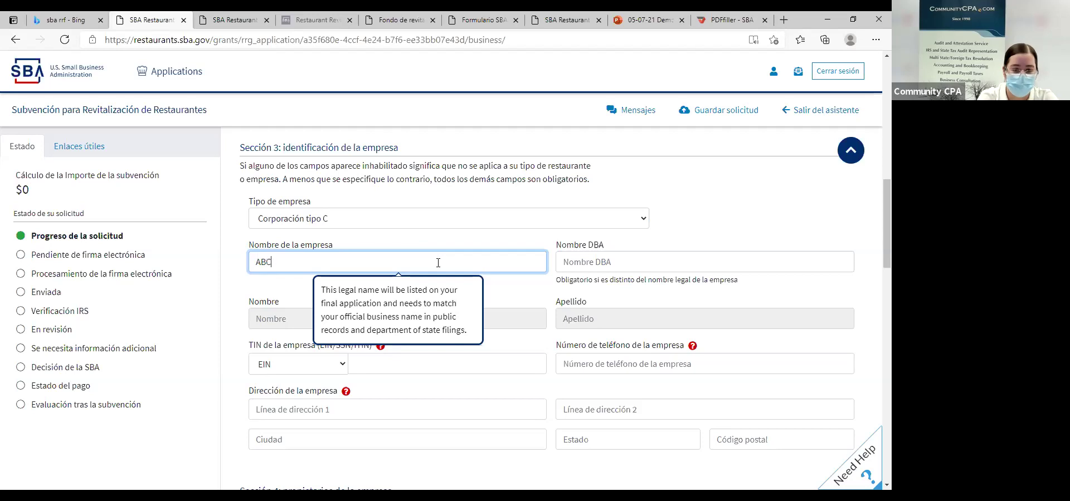
type(" Rest")
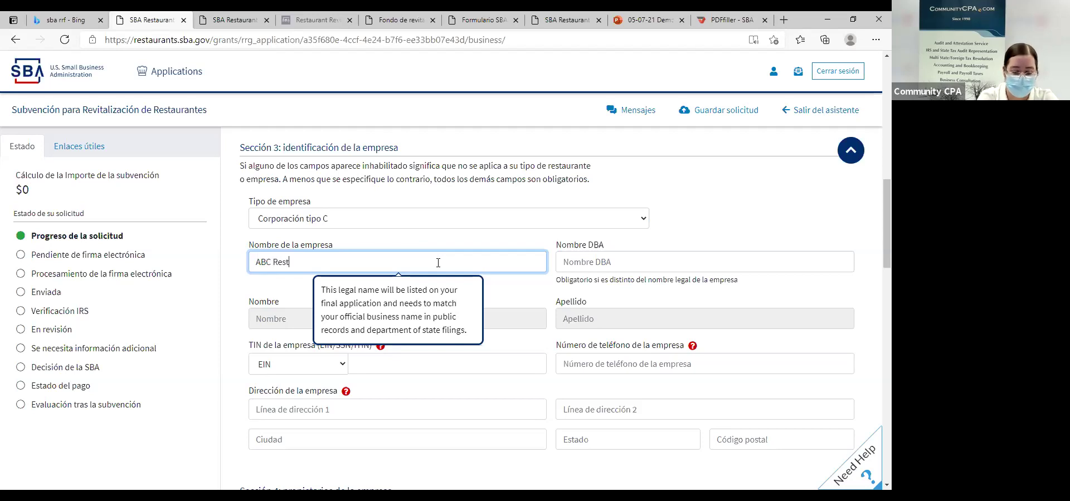
type("aurant")
key("Tab")
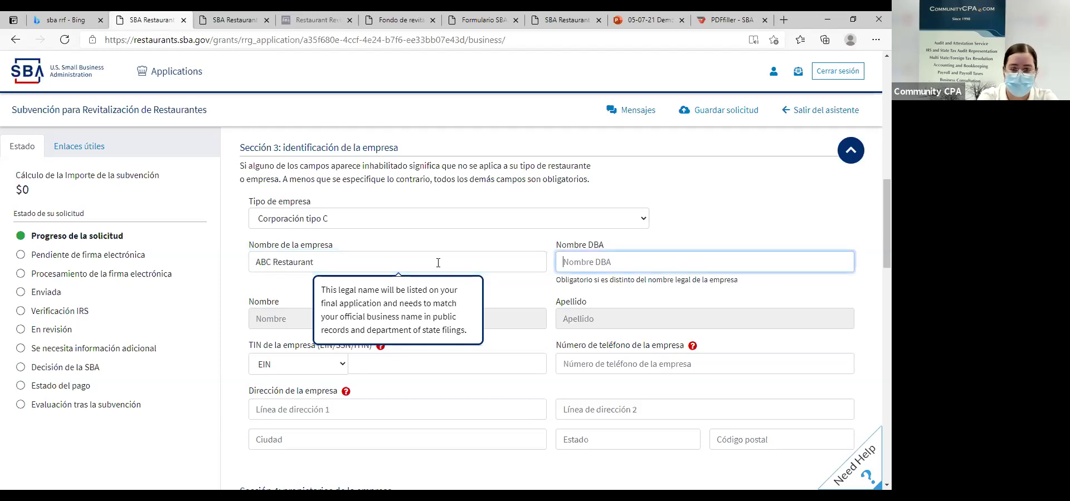
type("AB")
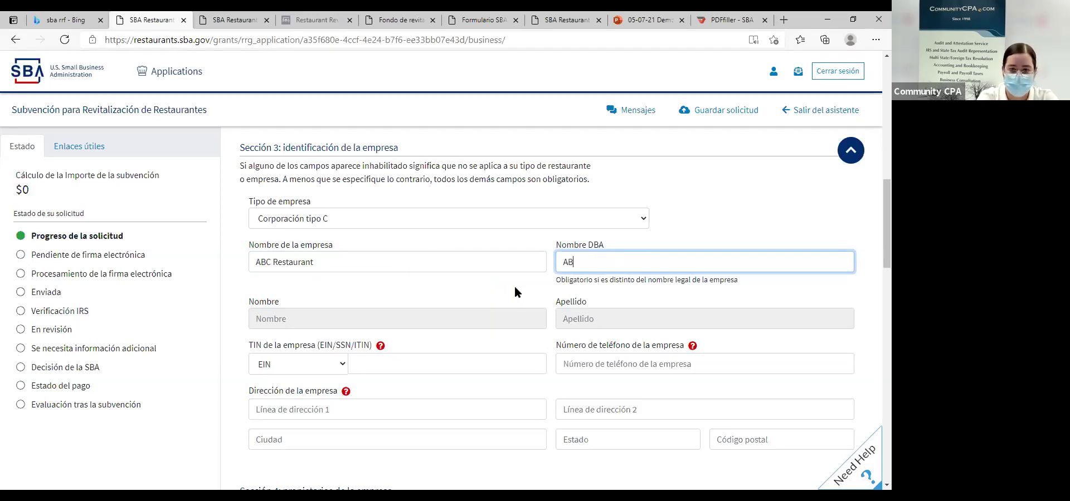
type("C Cook")
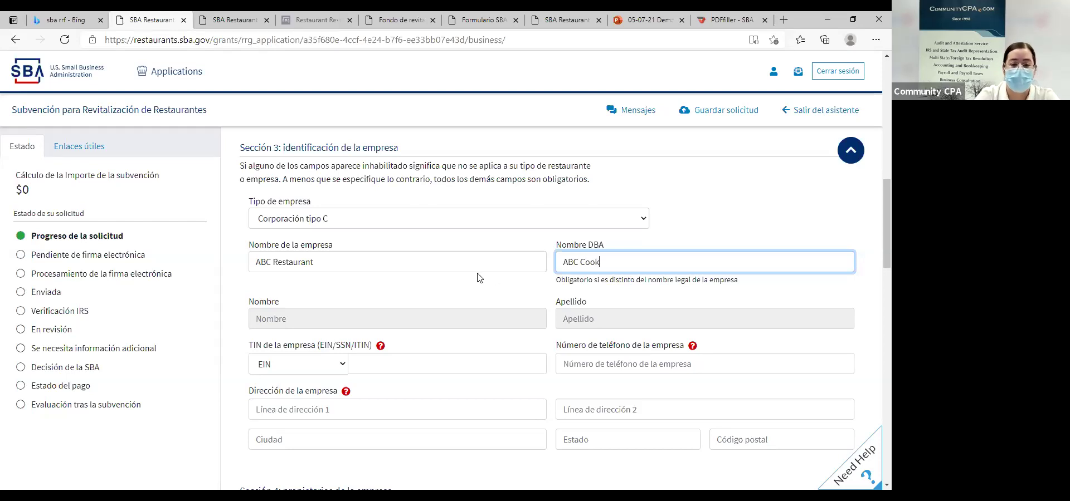
mouse_move(282, 271)
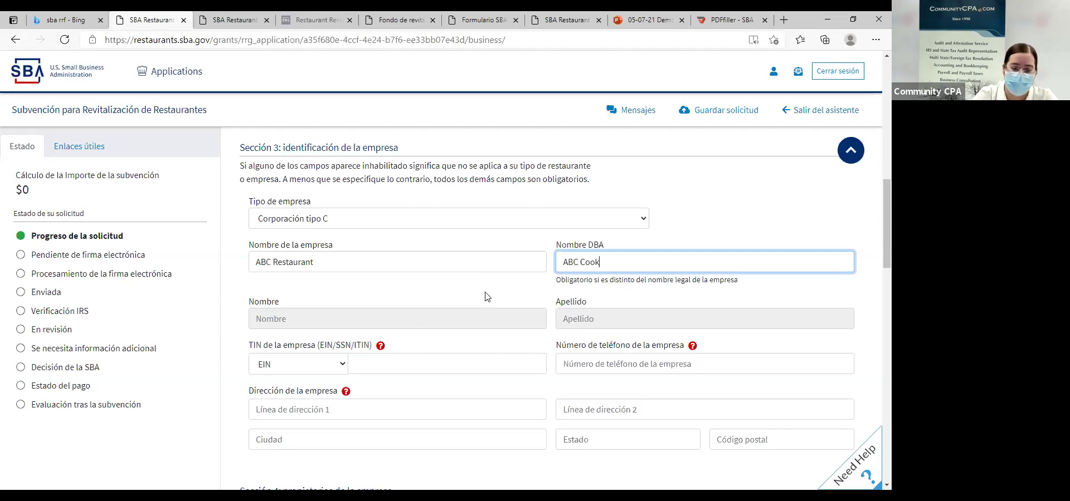
scroll(485, 301, "down", 1)
Keep EIN as the business tax ID type and enter the business EIN and phone number.
left_click(343, 300)
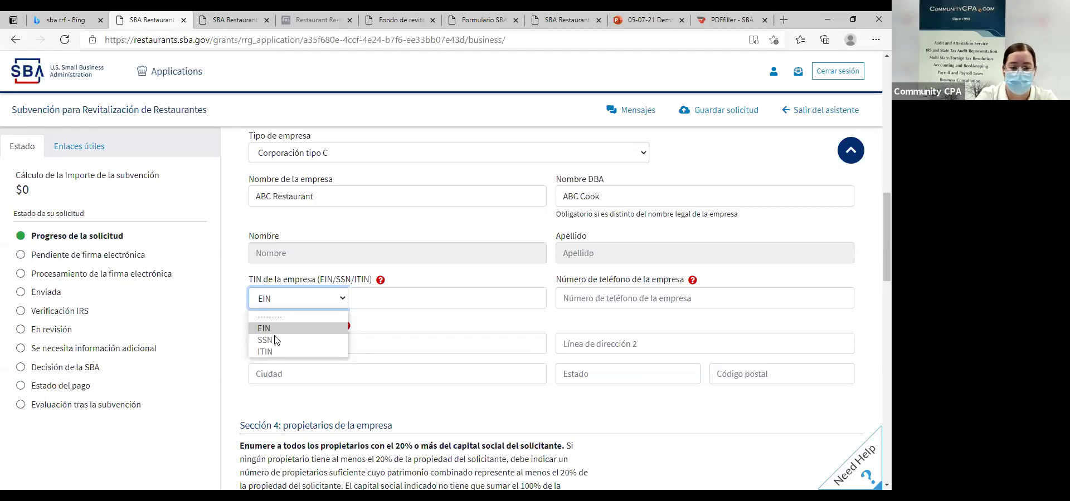
left_click(276, 332)
left_click(371, 305)
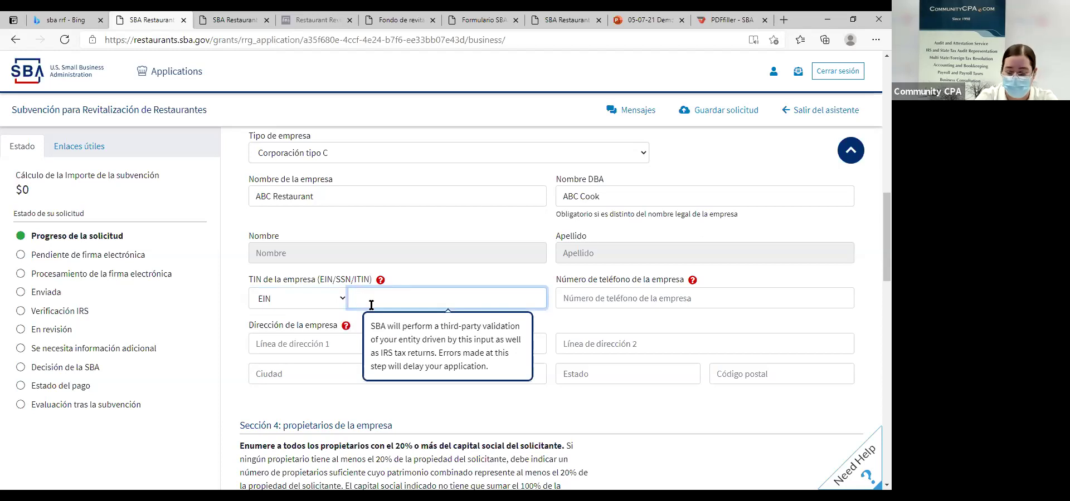
type("12-3456789")
left_click(578, 295)
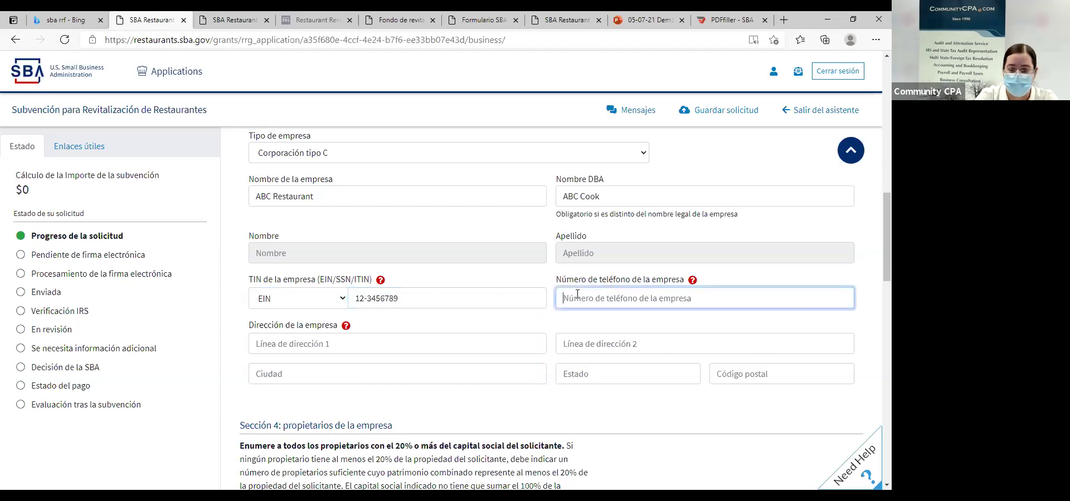
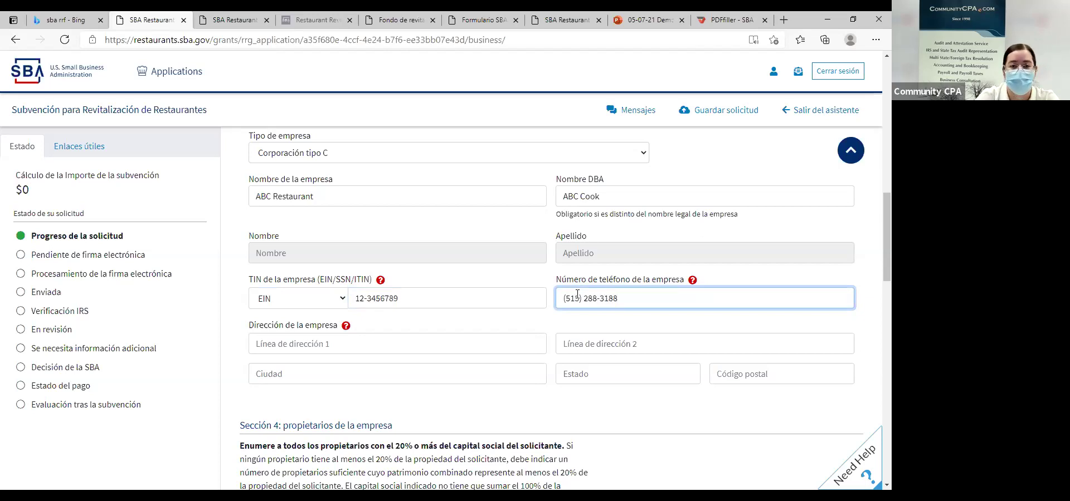
Enter the business street address and accept the suggestion to fill city, state and ZIP.
scroll(425, 217, "down", 2)
left_click(360, 217)
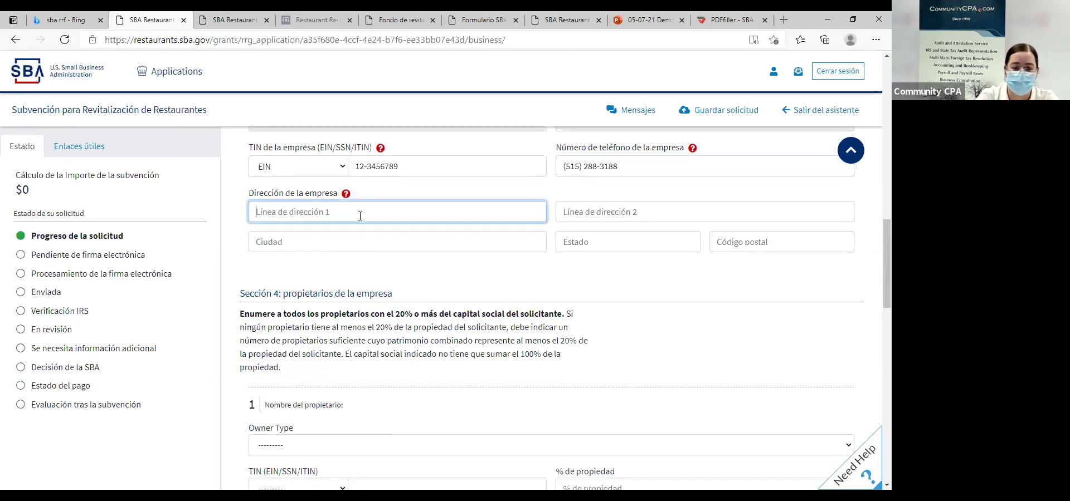
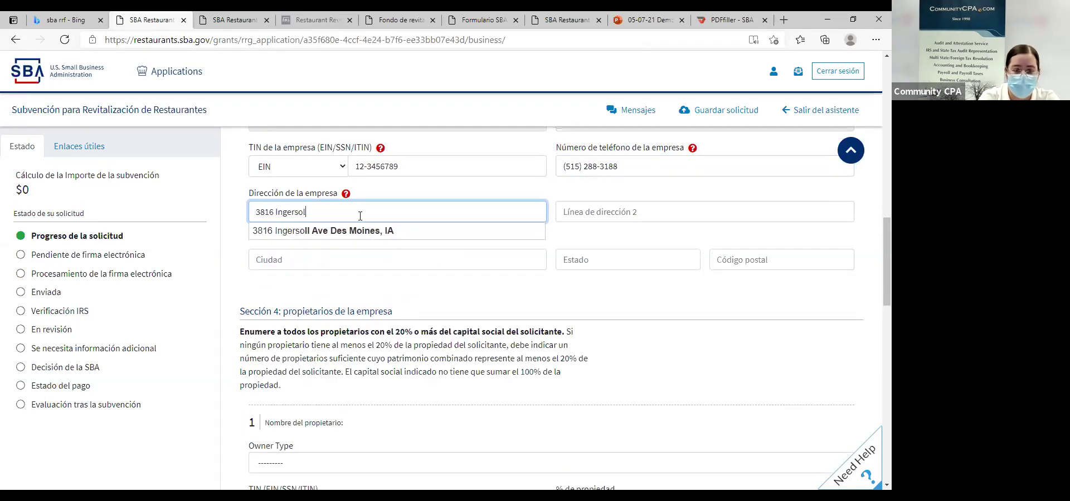
left_click(327, 232)
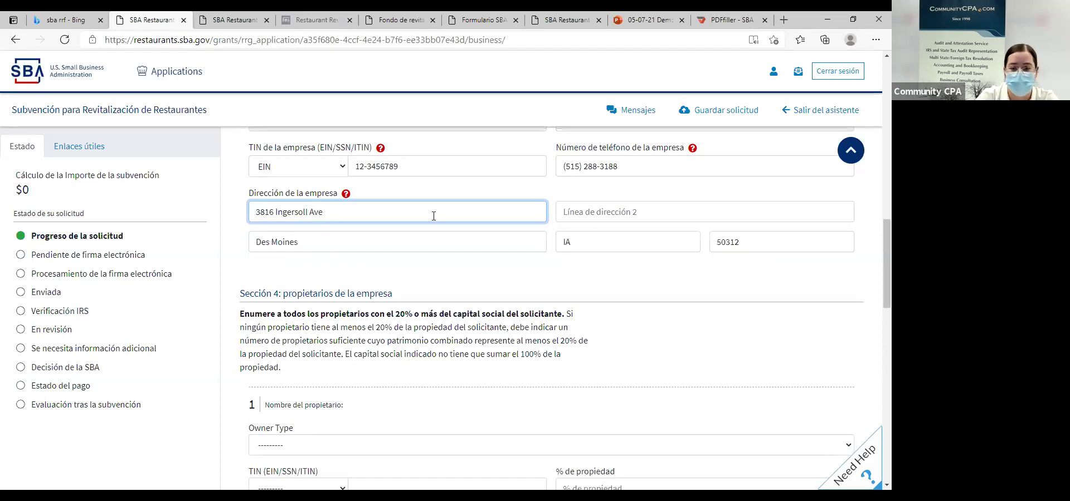
scroll(414, 249, "down", 3)
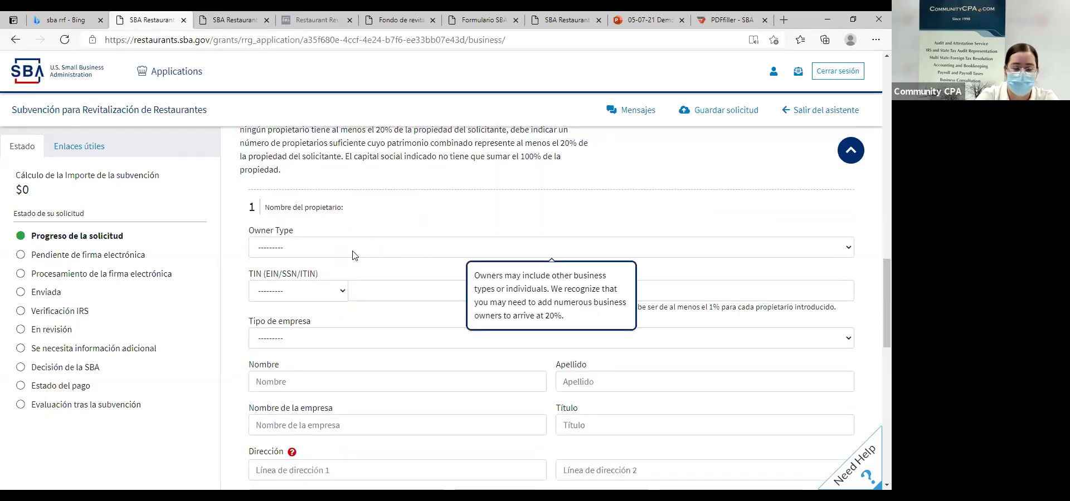
Set the first owner's type to Persona.
scroll(415, 250, "up", 2)
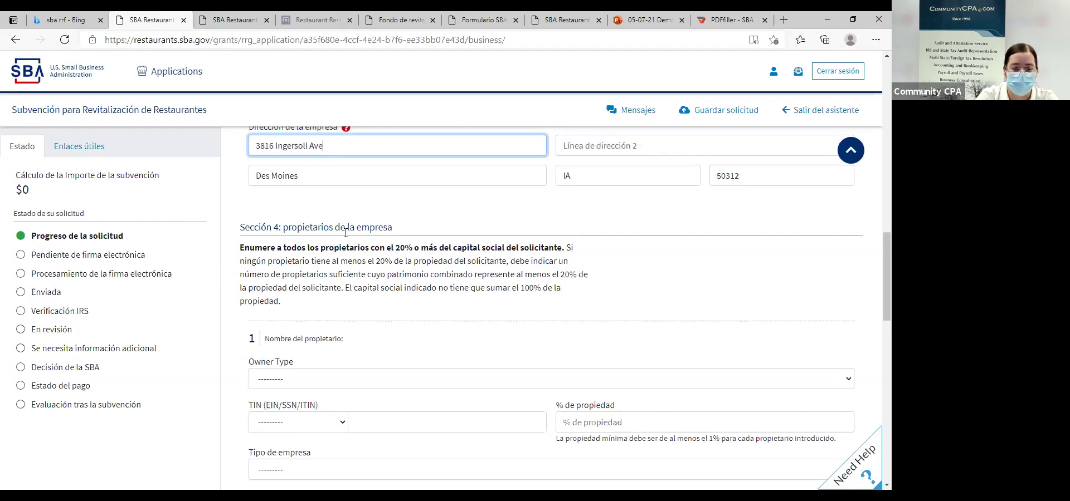
scroll(342, 251, "down", 1)
scroll(342, 251, "down", 3)
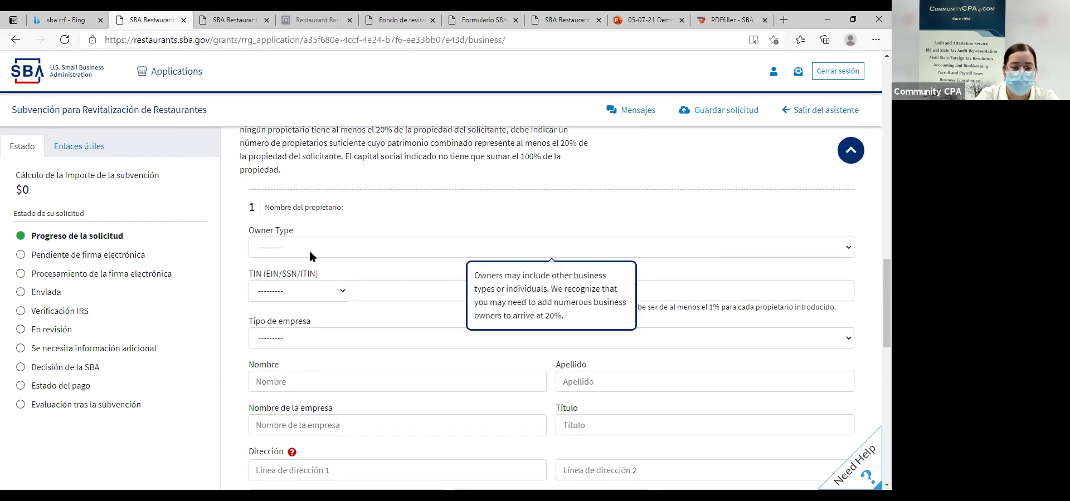
scroll(308, 249, "down", 1)
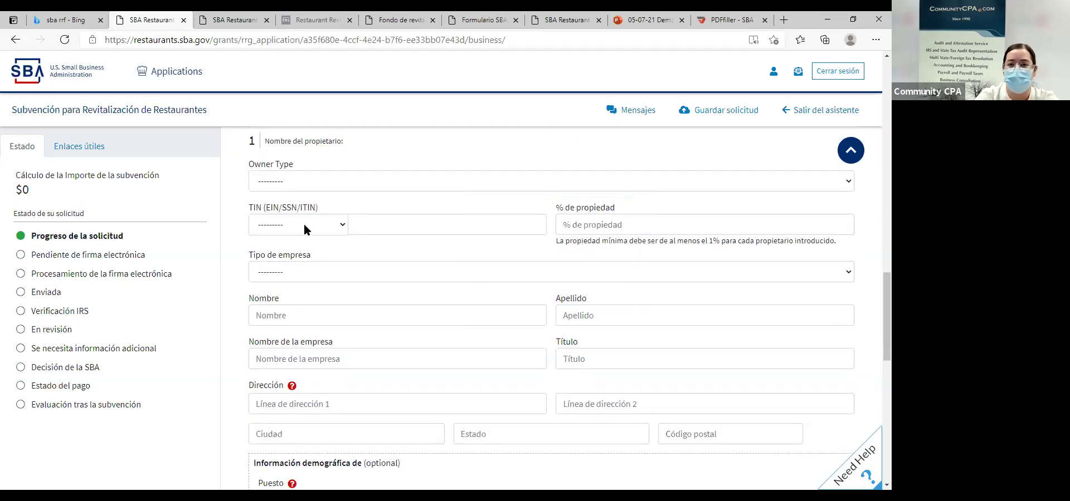
left_click(321, 183)
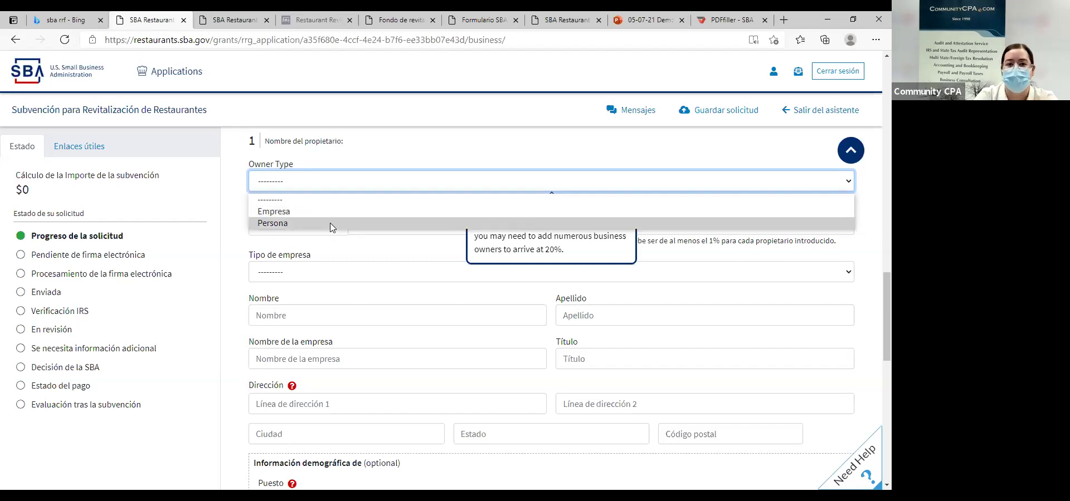
left_click(298, 223)
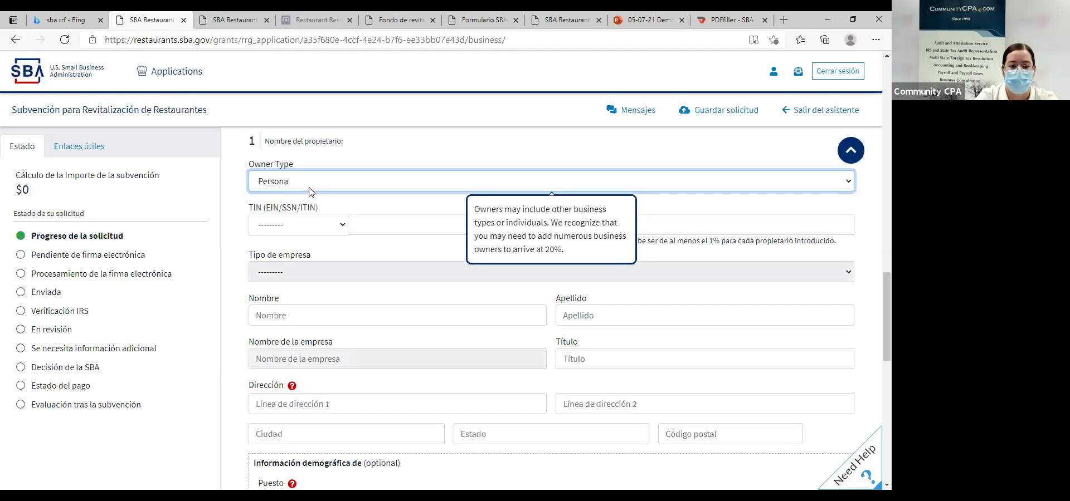
left_click(310, 185)
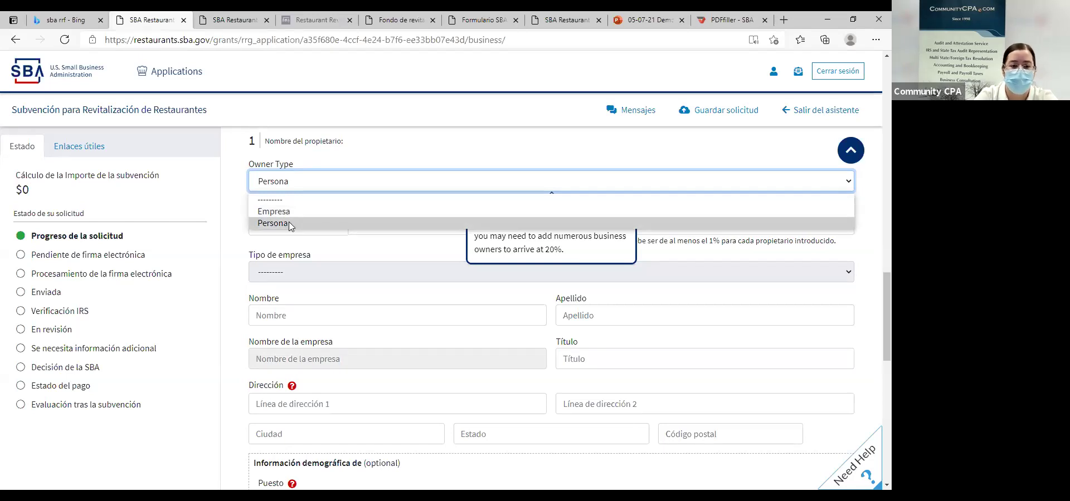
left_click(288, 223)
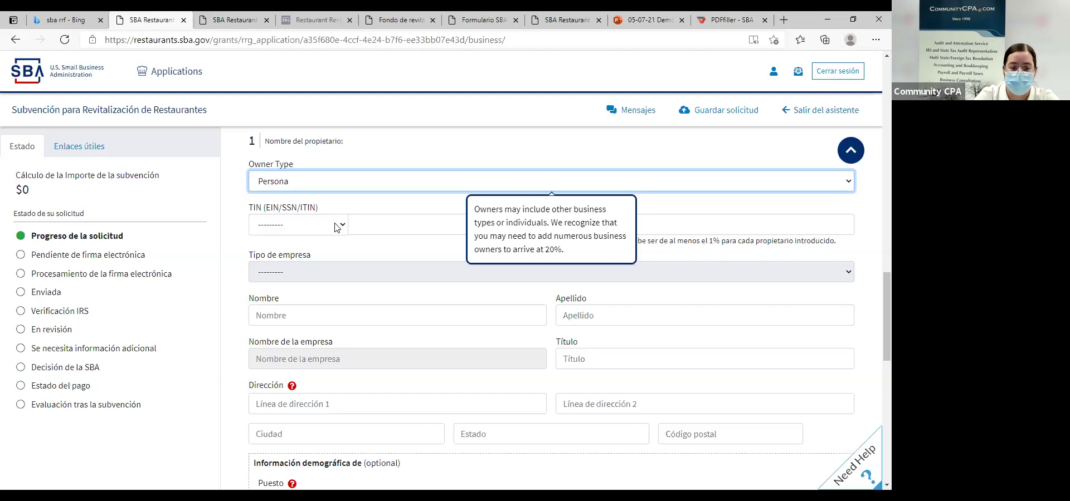
Choose SSN as the owner's tax ID type, enter the owner's SSN and 100% ownership.
left_click(338, 226)
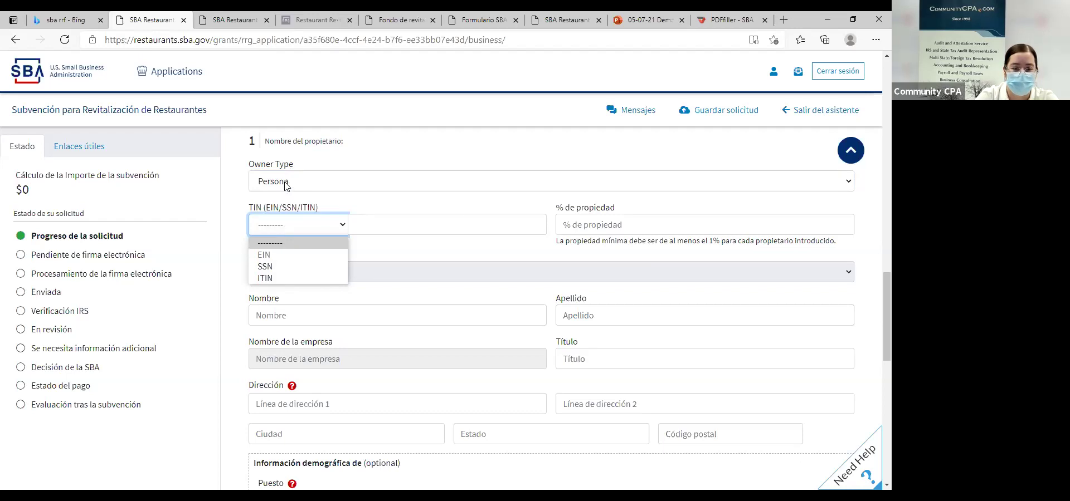
left_click(286, 268)
left_click(379, 226)
type("123-45-6789")
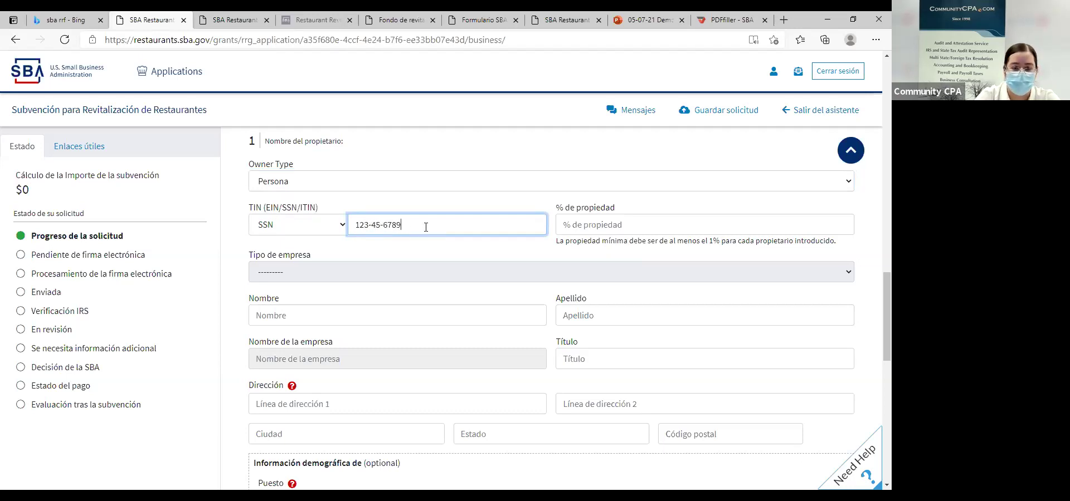
left_click(613, 226)
type("100")
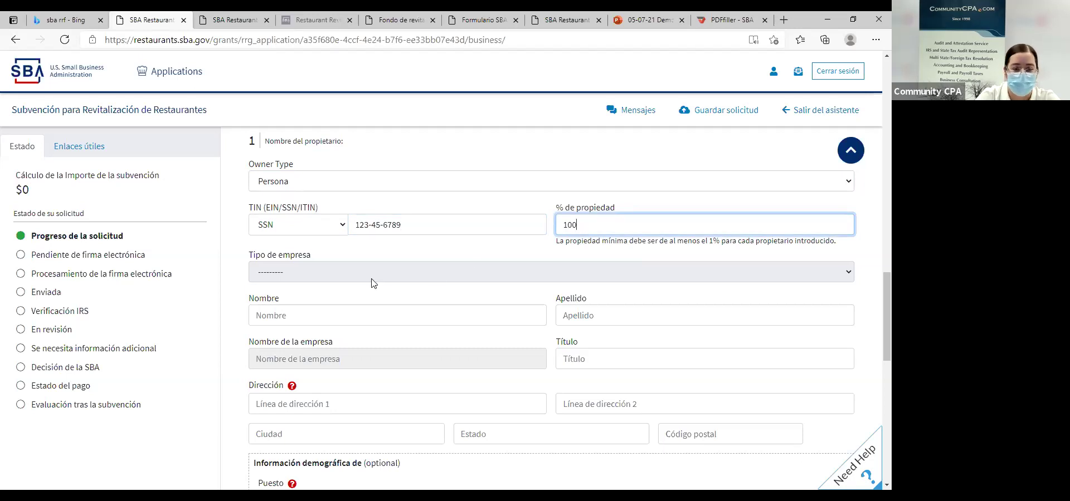
left_click(302, 310)
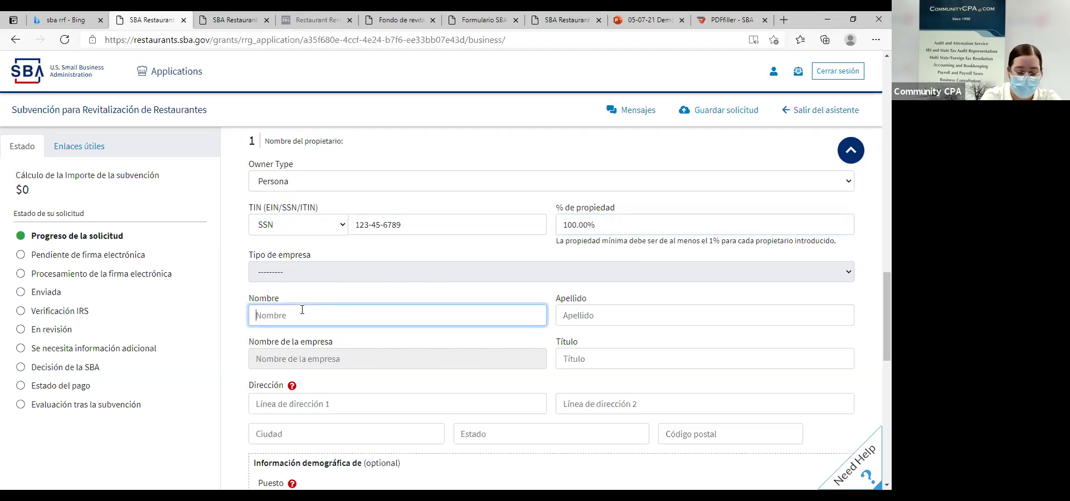
Enter the owner's first and last name and set the title to Owner.
key("Tab")
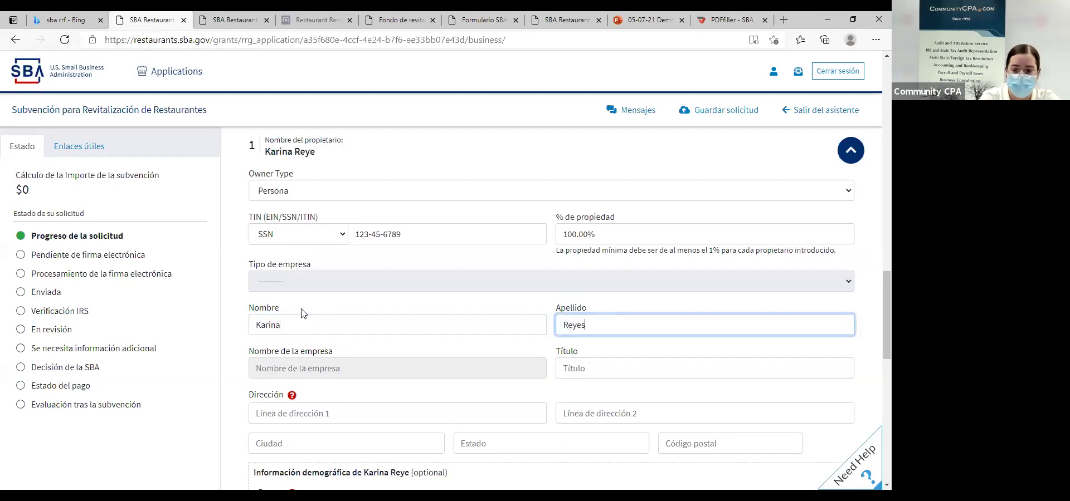
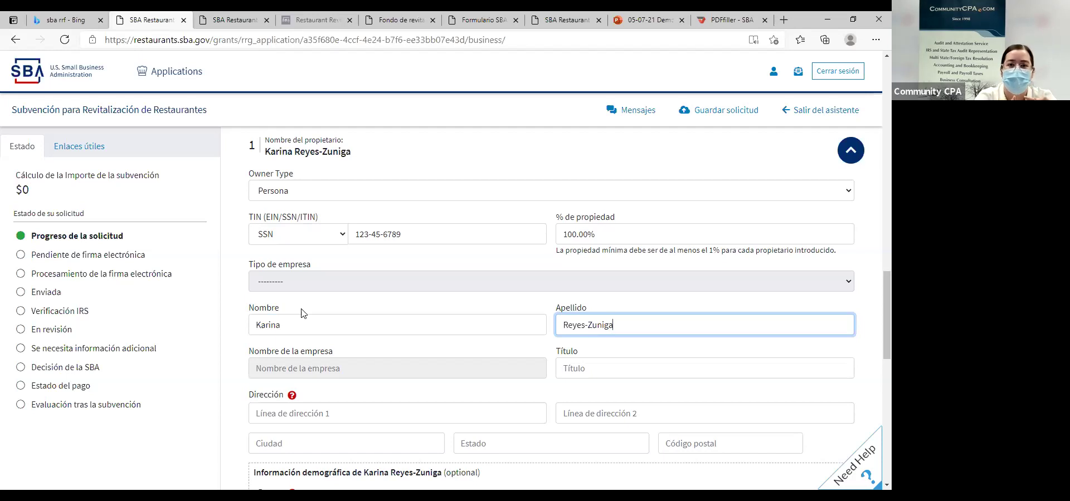
scroll(279, 308, "down", 2)
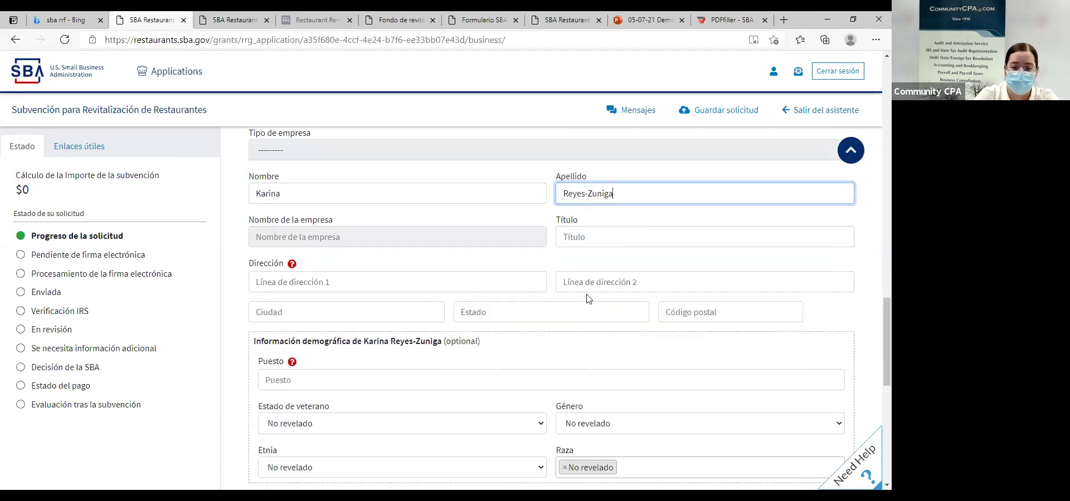
left_click(597, 237)
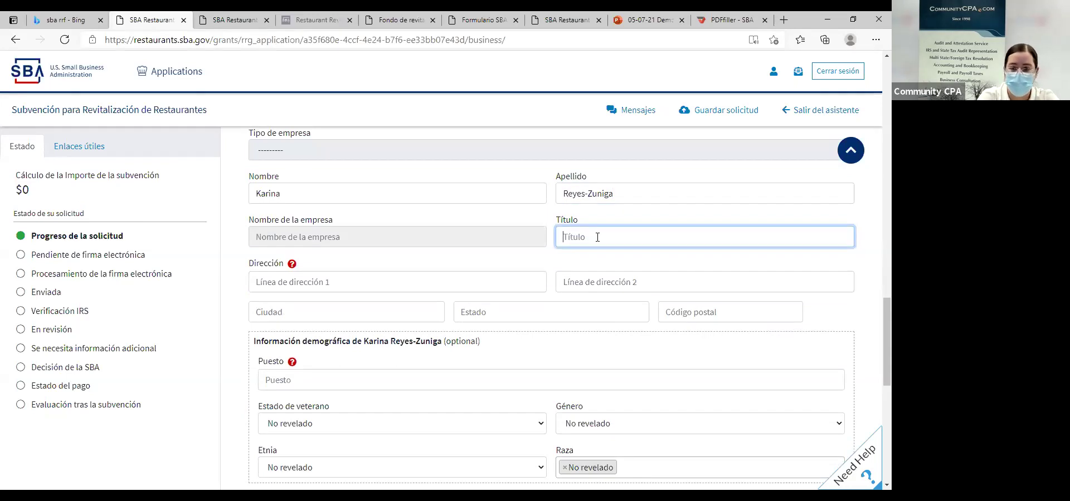
type("Owner")
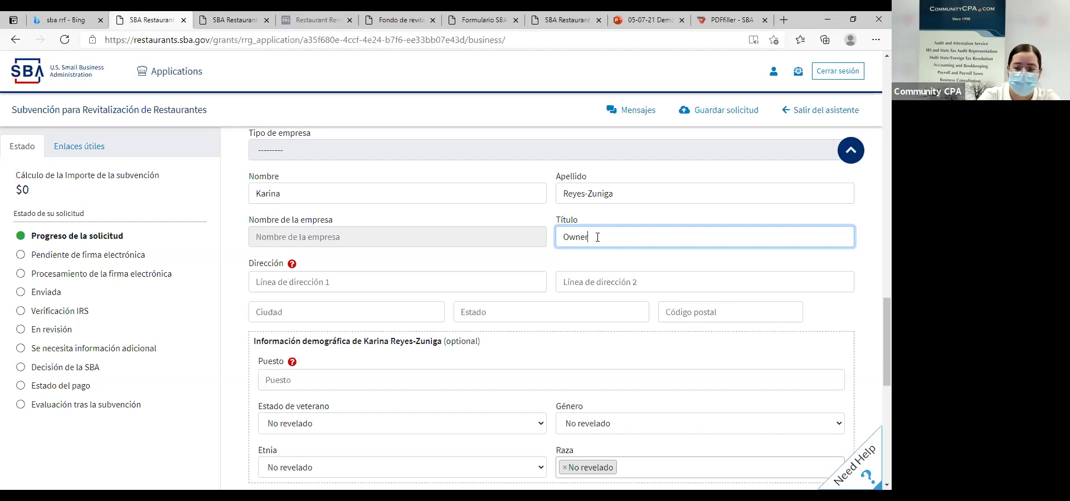
left_click(297, 277)
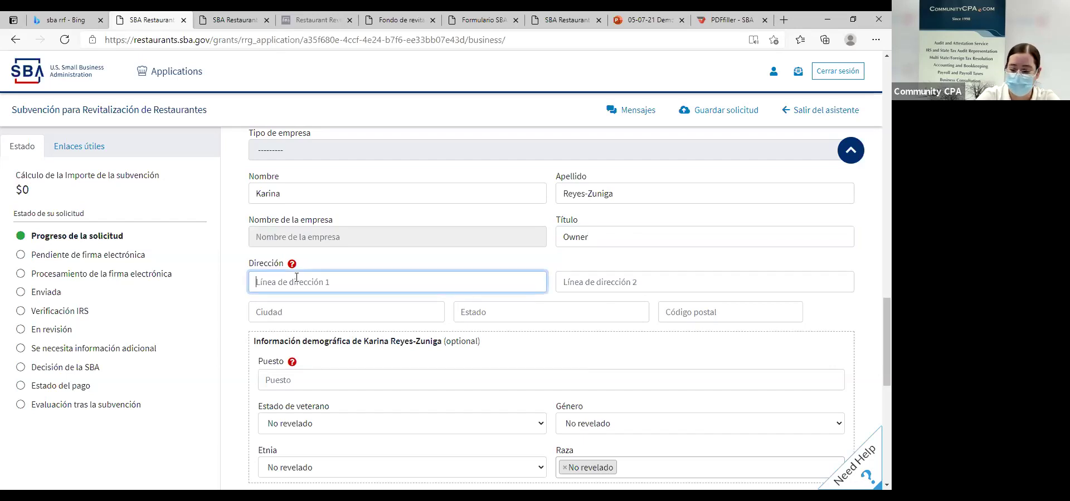
Enter the owner's street address and pick the matching suggestion to fill city, state and ZIP.
type("3")
scroll(312, 273, "up", 8)
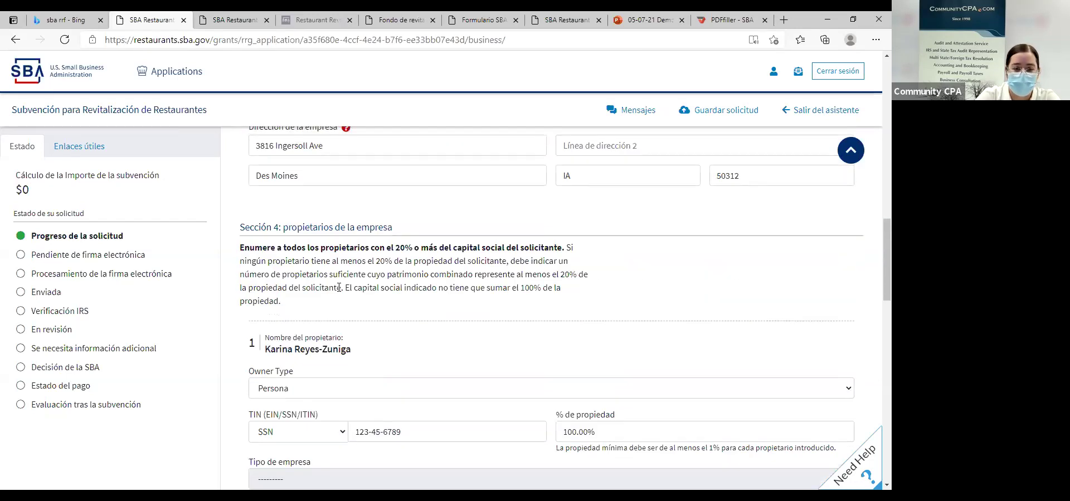
scroll(336, 262, "up", 3)
mouse_move(393, 273)
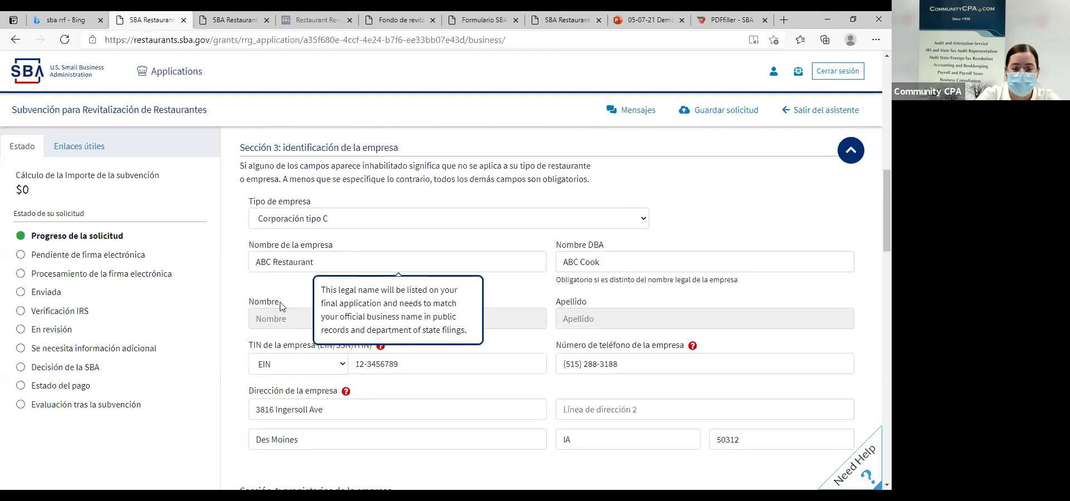
scroll(484, 334, "down", 6)
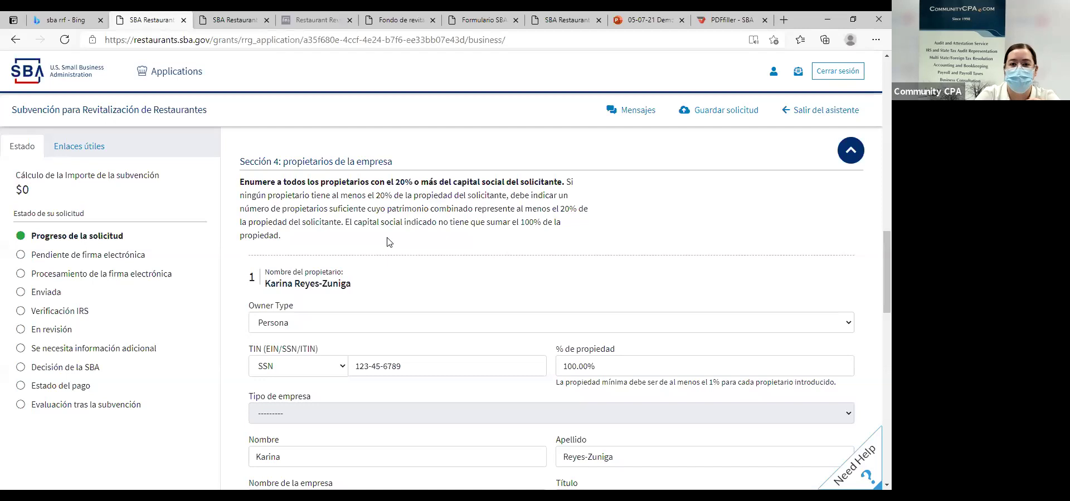
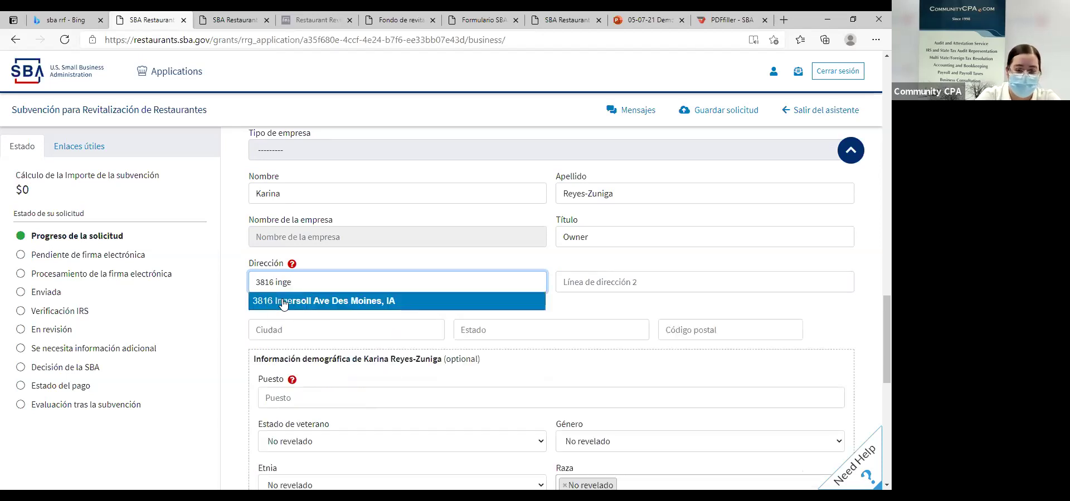
left_click(461, 307)
left_click(569, 284)
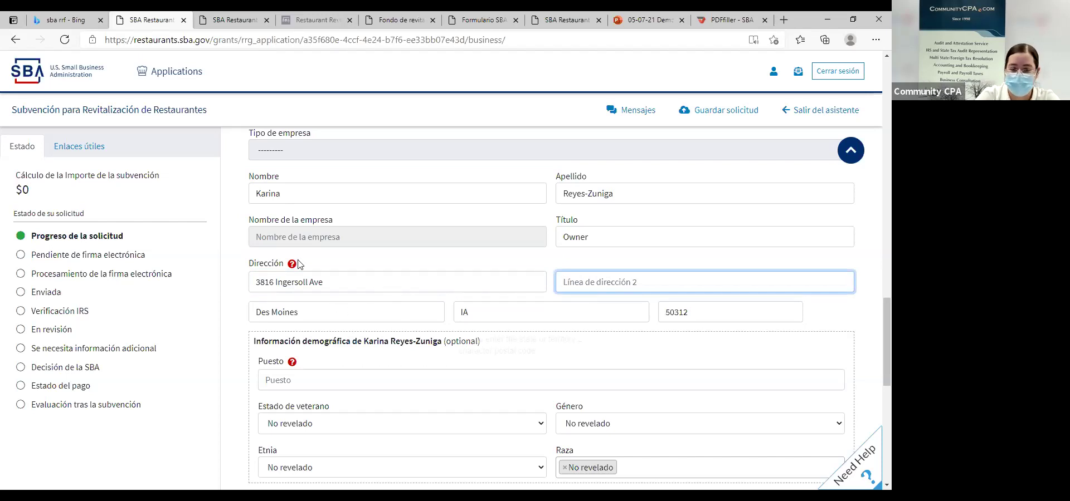
scroll(354, 306, "down", 1)
Set position Owner, veteran status No veterano, gender Mujer and ethnicity Hispano o latino.
left_click(314, 312)
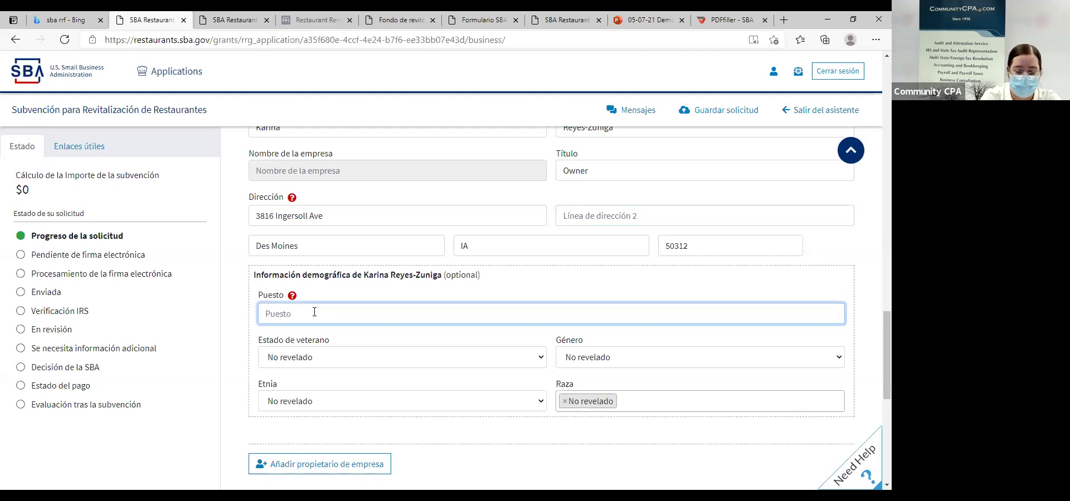
type("Owner")
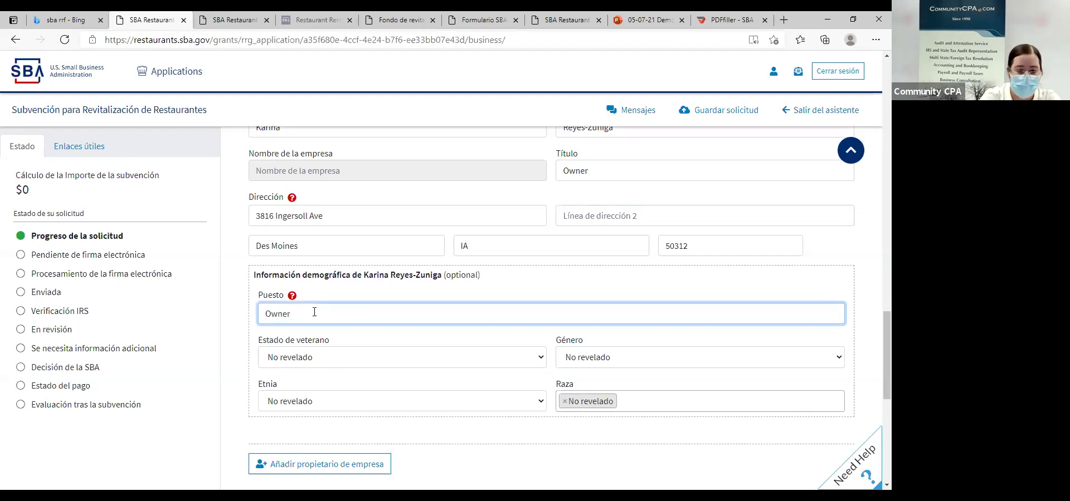
left_click(343, 358)
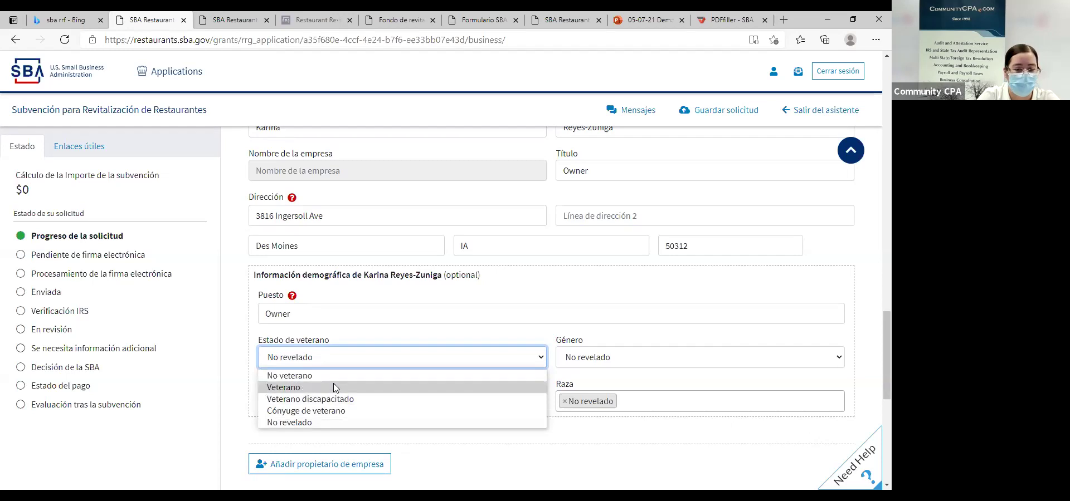
left_click(331, 376)
left_click(586, 363)
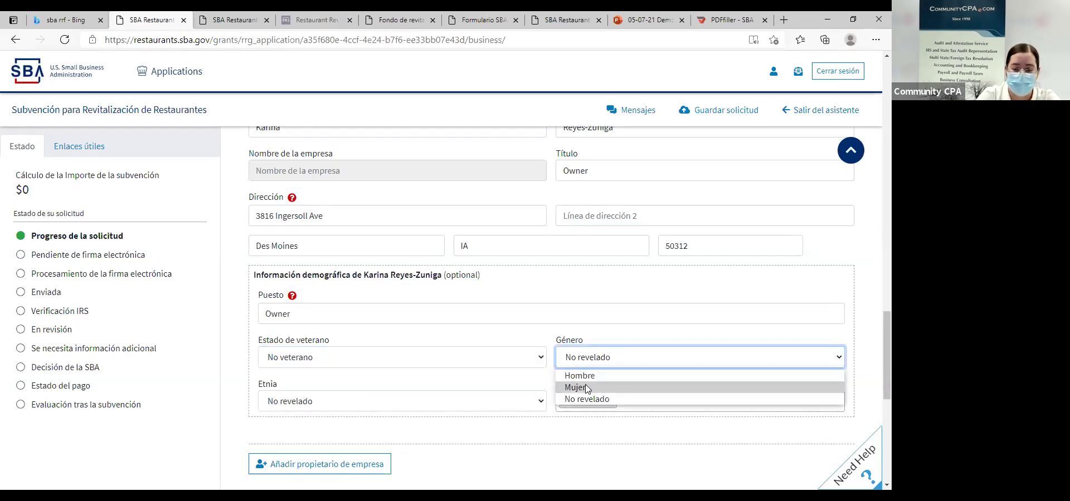
left_click(589, 387)
left_click(342, 396)
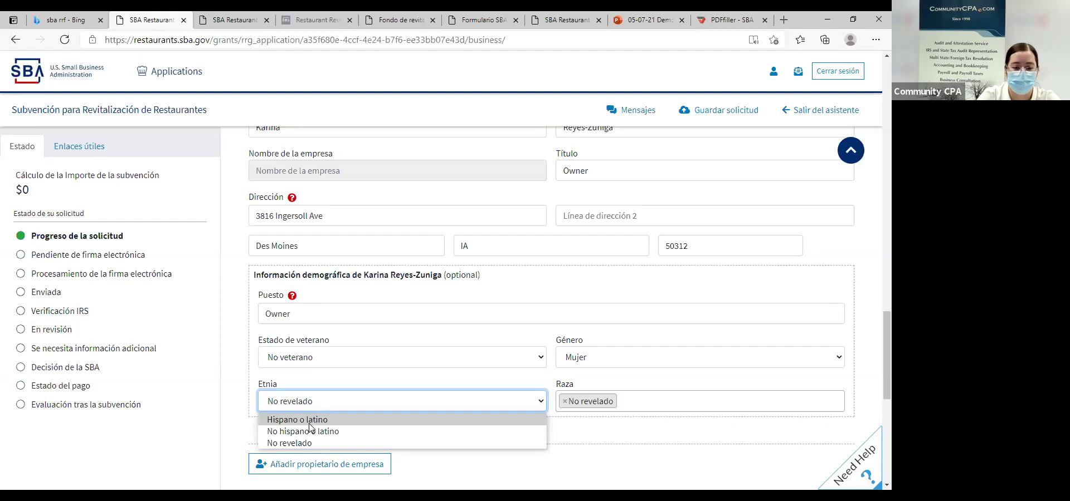
left_click(647, 404)
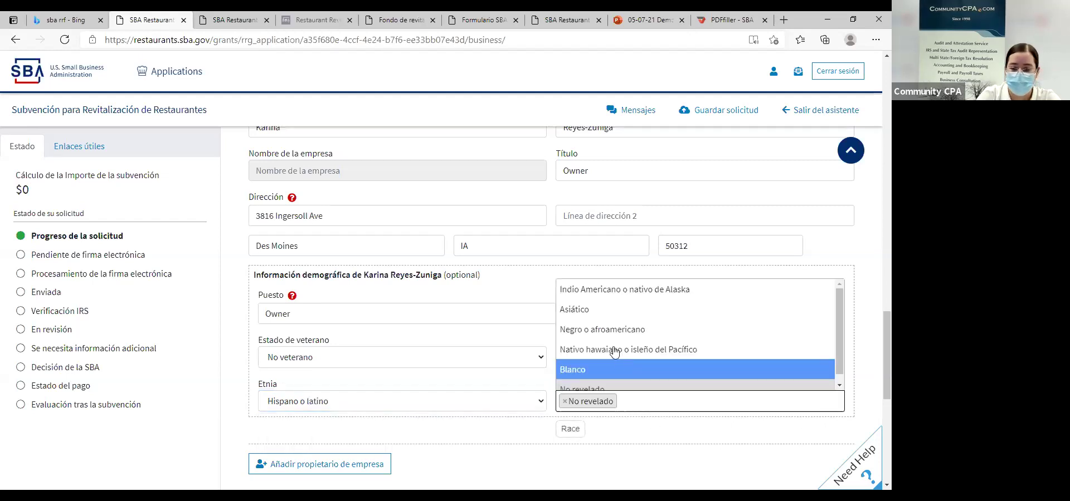
Review the race choices without changing them.
scroll(594, 303, "down", 1)
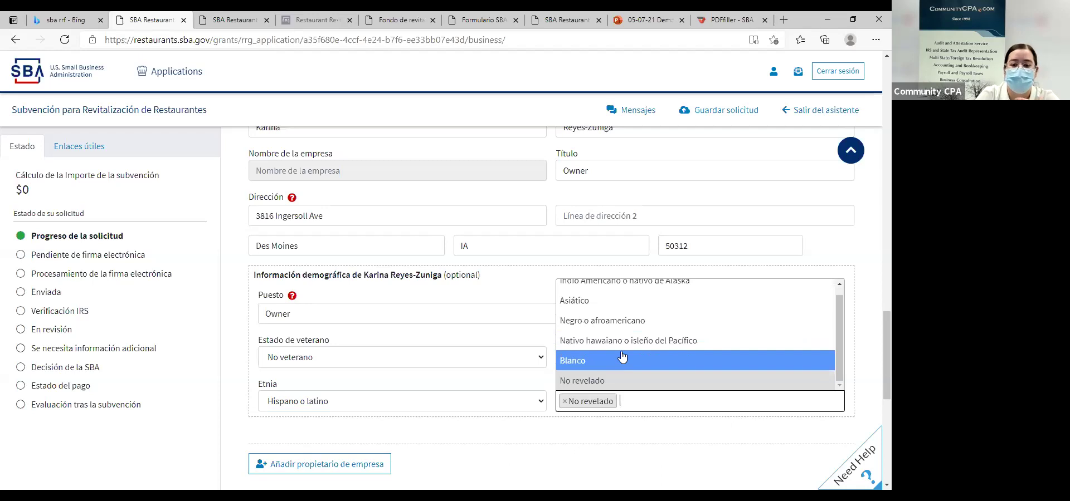
scroll(621, 296, "up", 1)
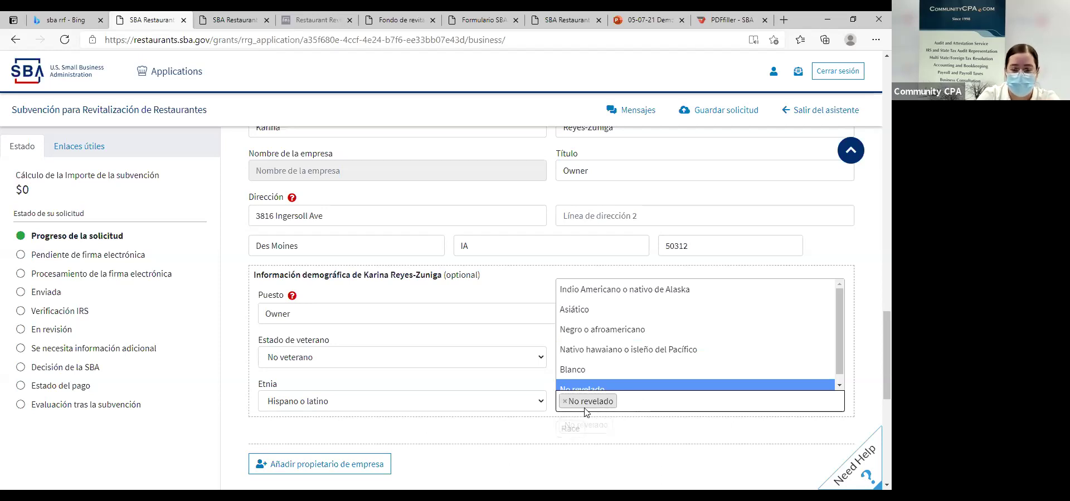
left_click(557, 430)
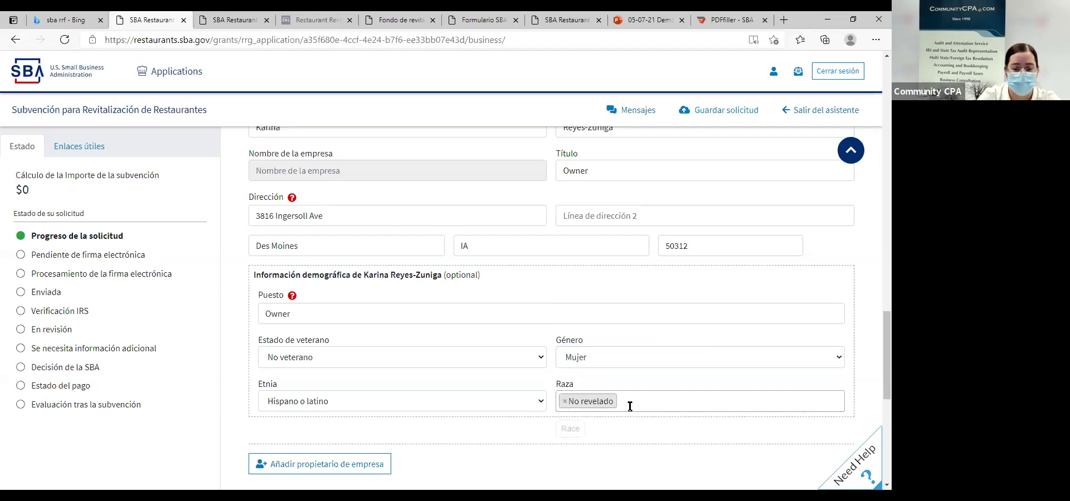
scroll(629, 396, "down", 1)
left_click(634, 337)
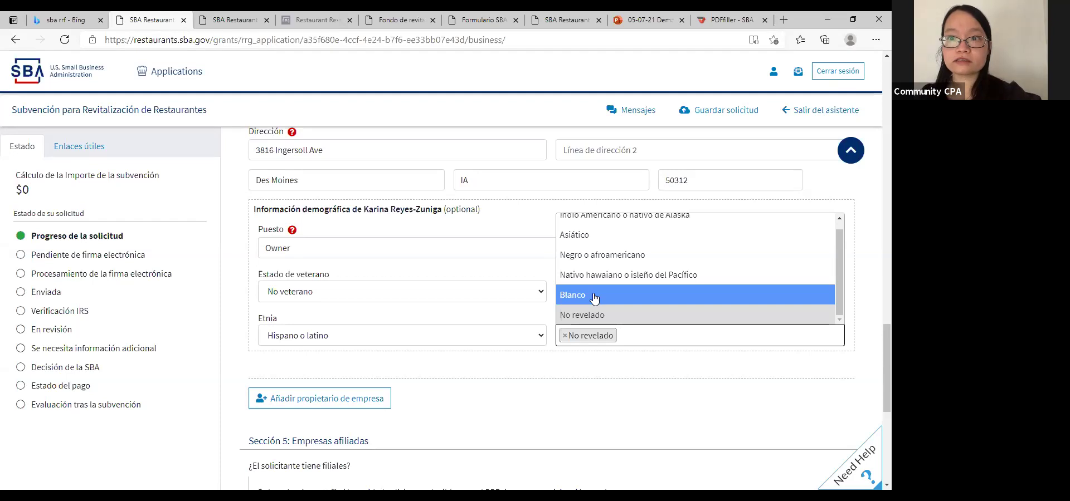
Leave the owner's race as No revelado and scroll down to Section 5 on affiliates.
scroll(594, 298, "down", 1)
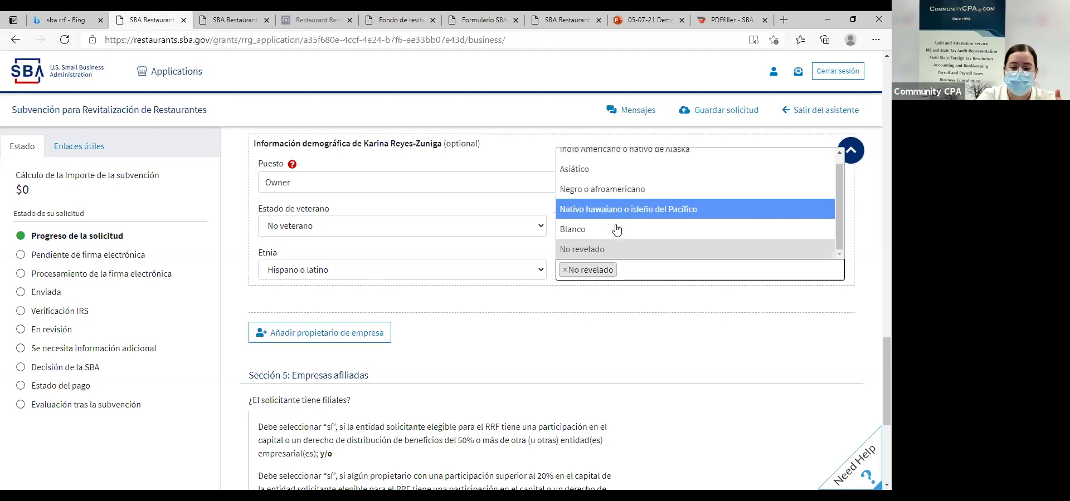
scroll(608, 227, "up", 3)
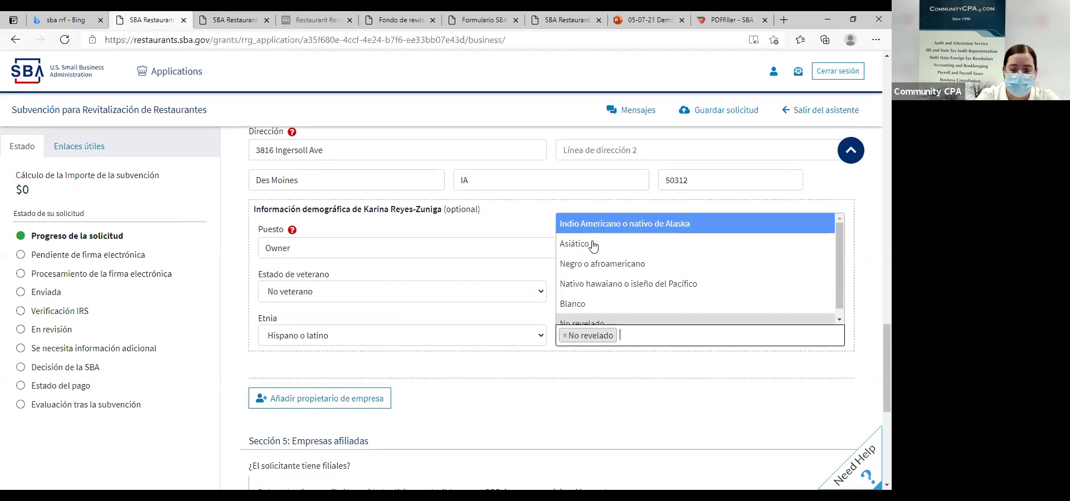
left_click(640, 365)
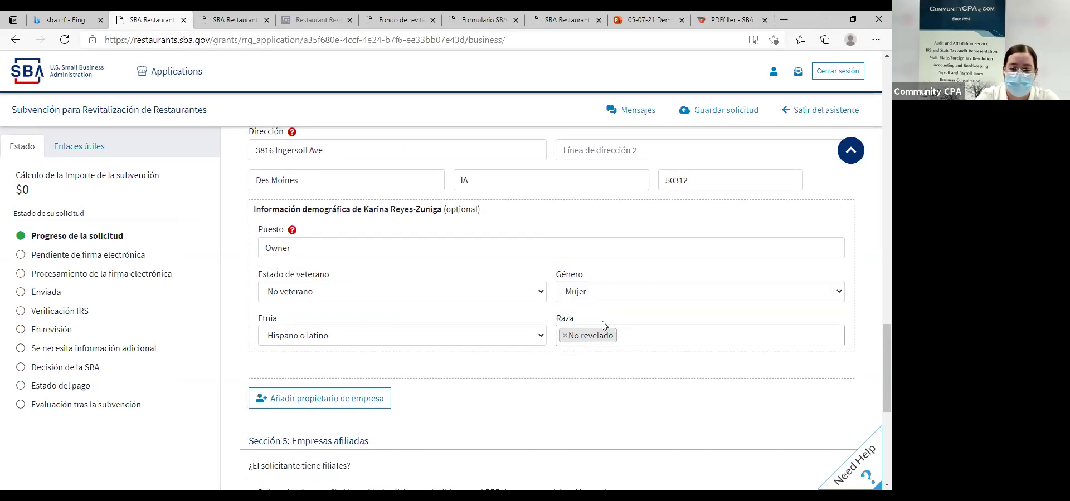
left_click(639, 342)
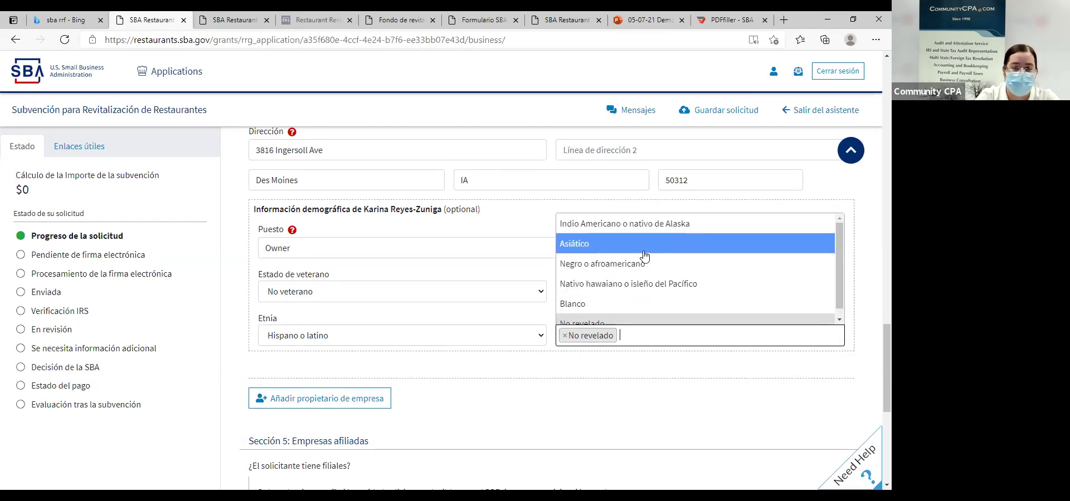
left_click(640, 383)
scroll(566, 381, "down", 1)
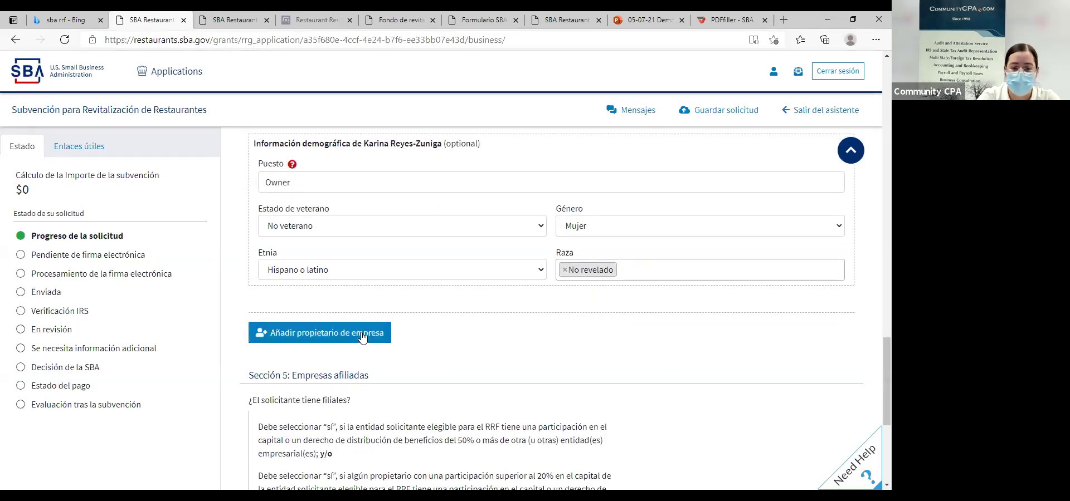
scroll(382, 323, "up", 1)
scroll(381, 323, "down", 2)
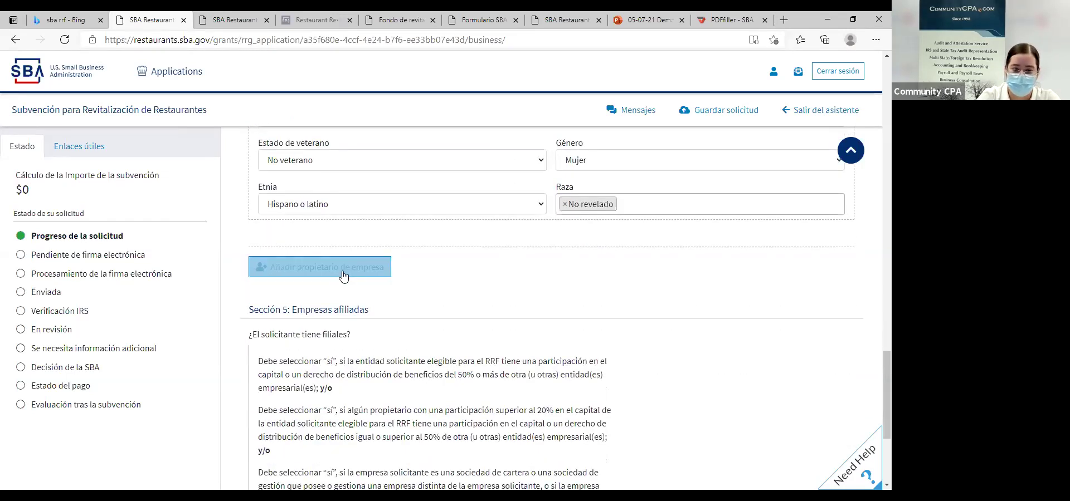
scroll(452, 321, "up", 5)
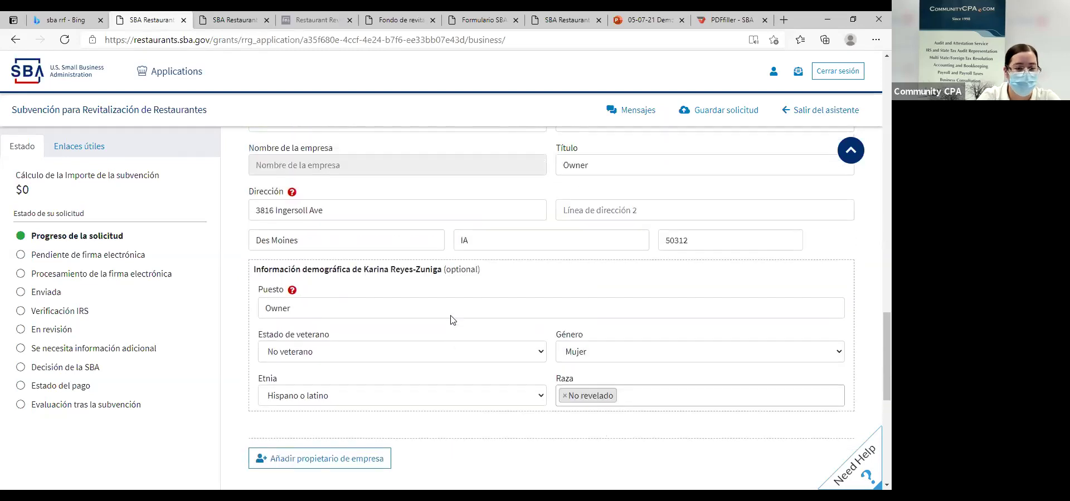
scroll(450, 320, "down", 7)
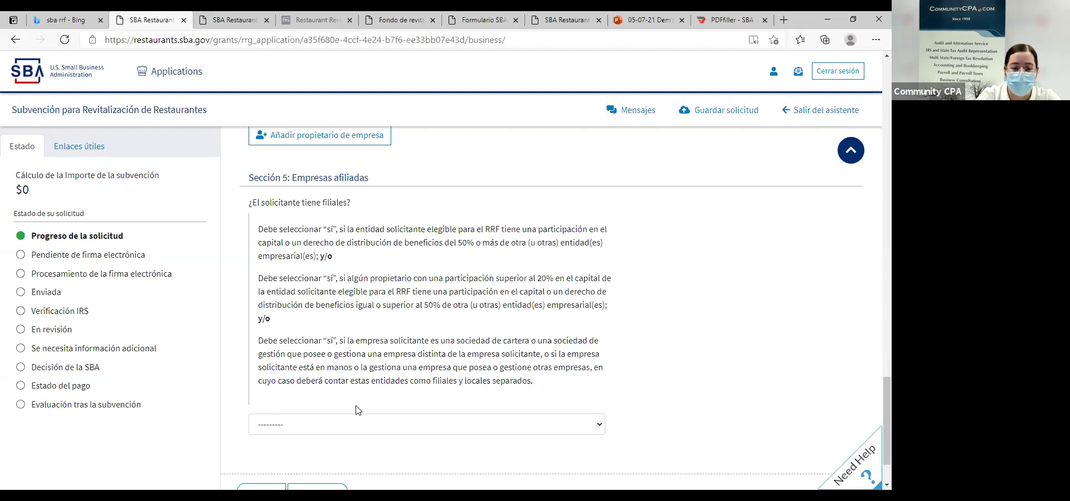
Answer No to '¿El solicitante tiene filiales?' and continue with Siguiente.
left_click(327, 432)
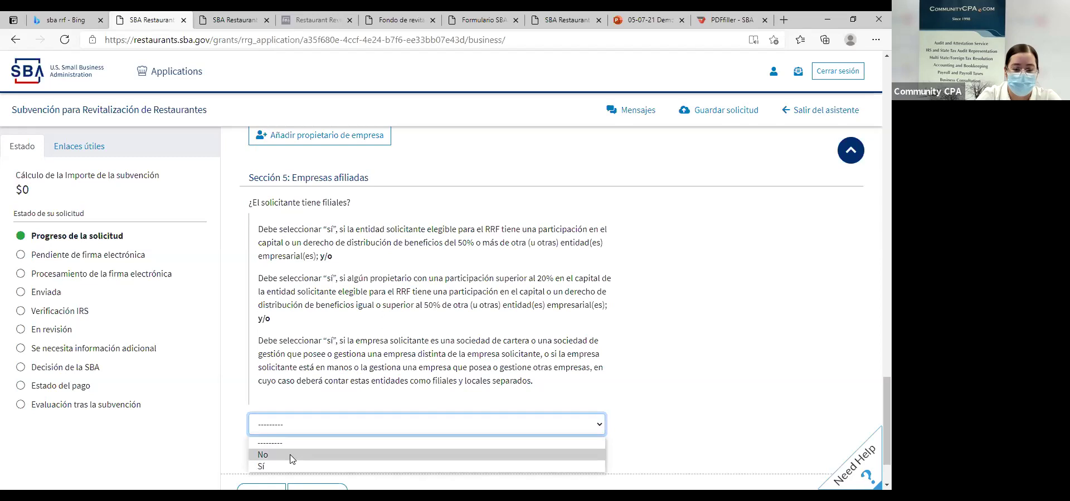
left_click(291, 455)
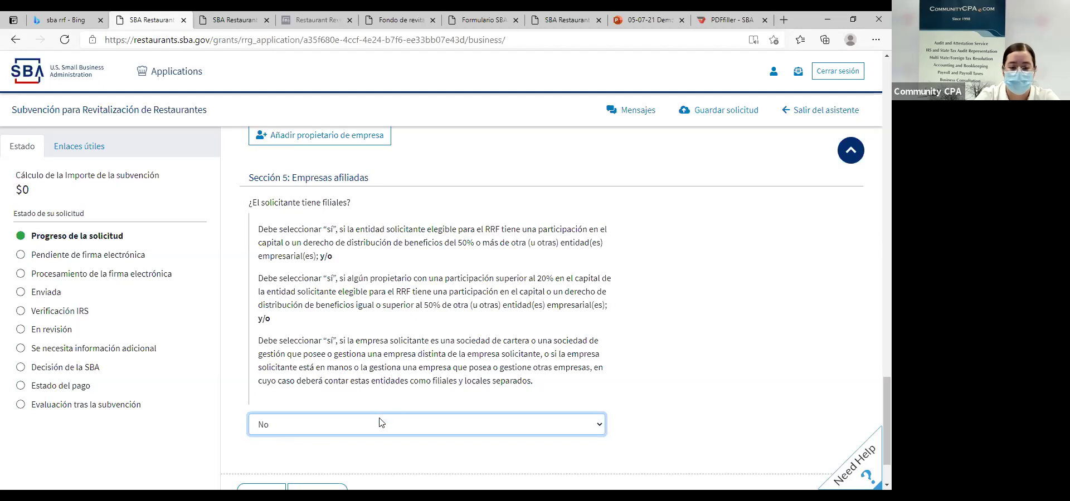
left_click(415, 415)
scroll(390, 385, "down", 2)
left_click(331, 414)
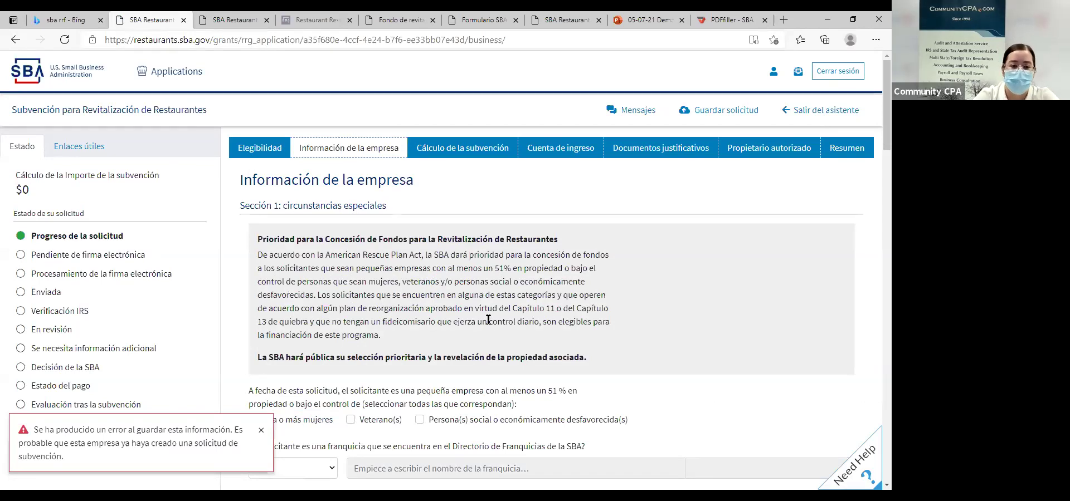
scroll(355, 247, "down", 5)
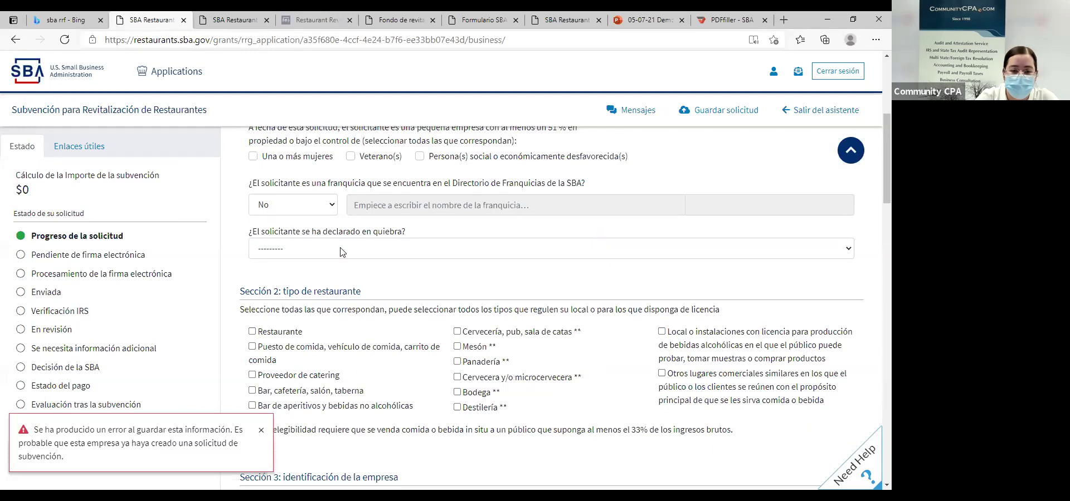
scroll(337, 246, "up", 1)
scroll(326, 238, "down", 8)
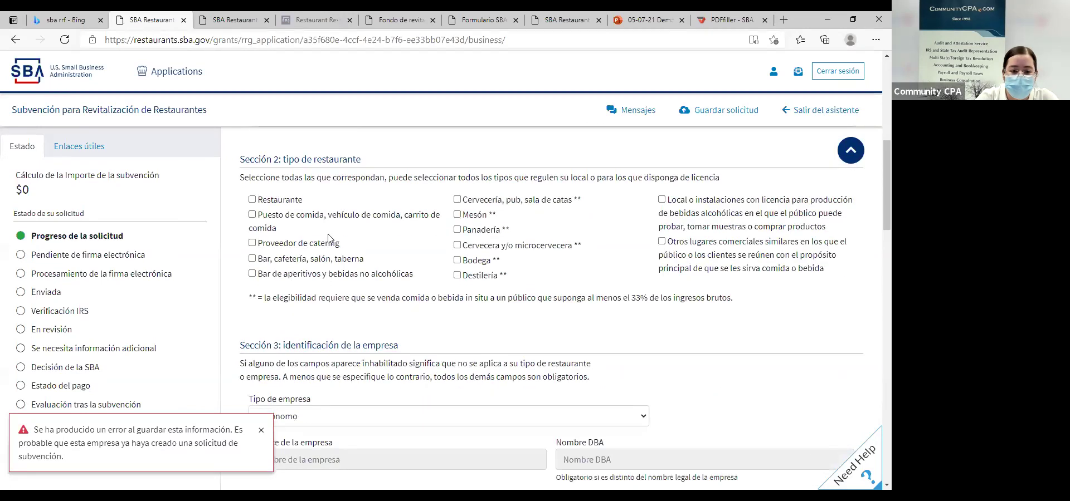
scroll(366, 271, "down", 10)
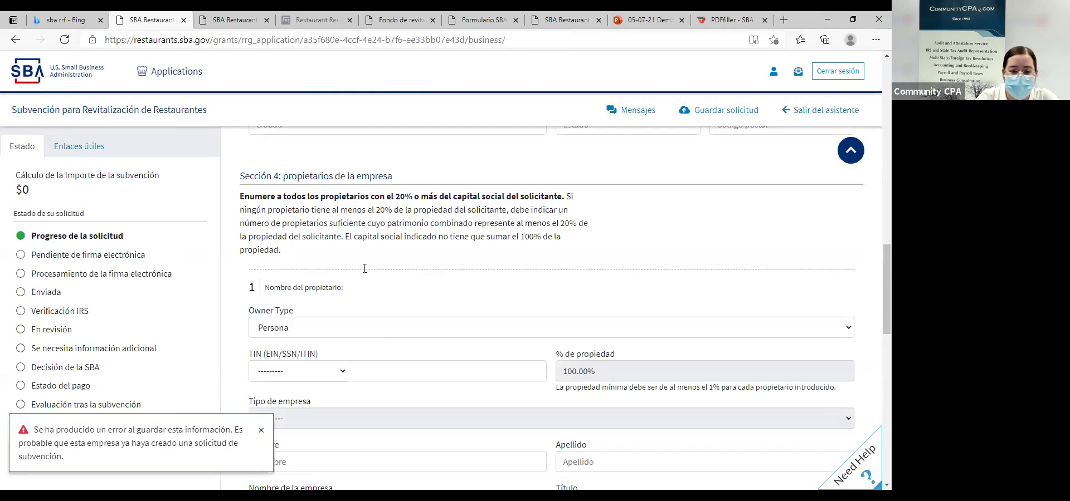
scroll(369, 270, "down", 9)
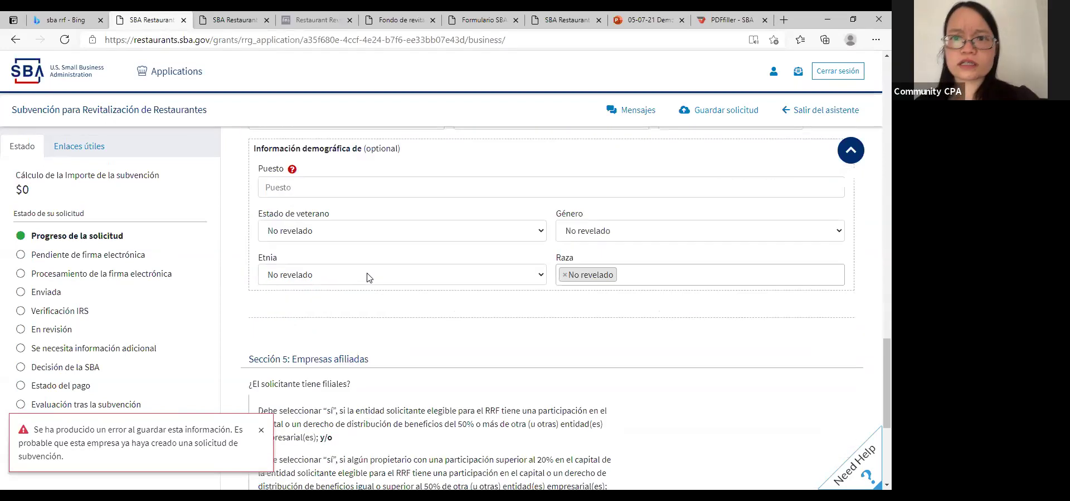
scroll(367, 274, "up", 12)
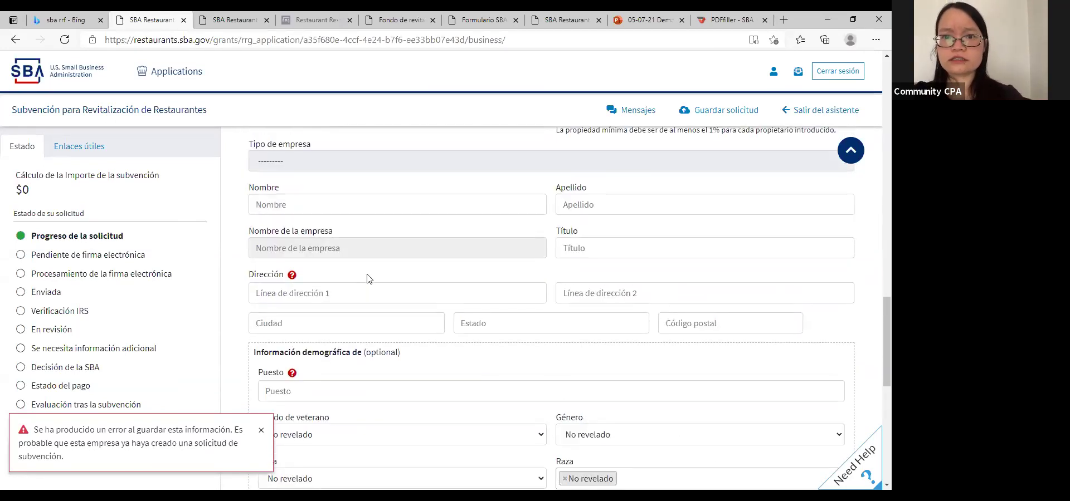
scroll(361, 288, "up", 4)
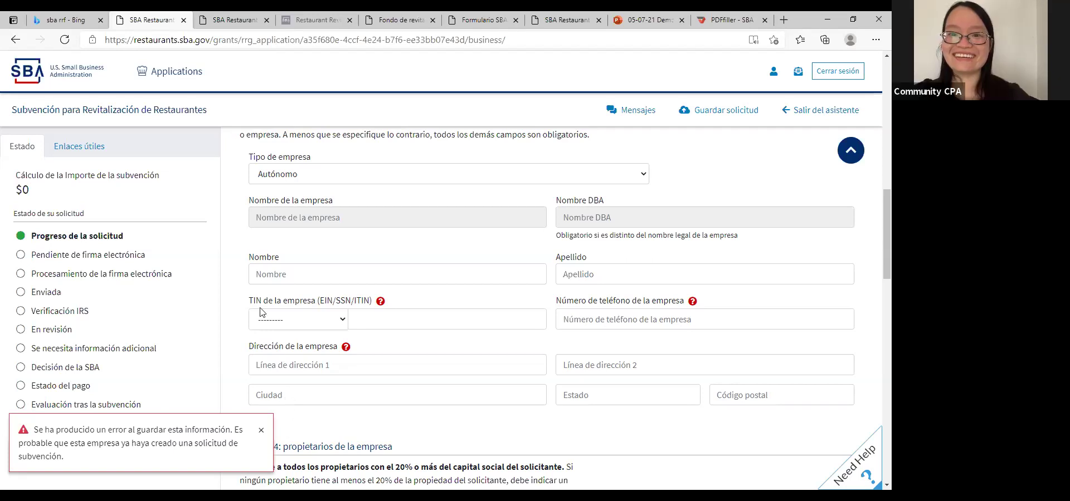
scroll(277, 288, "up", 5)
scroll(277, 287, "up", 5)
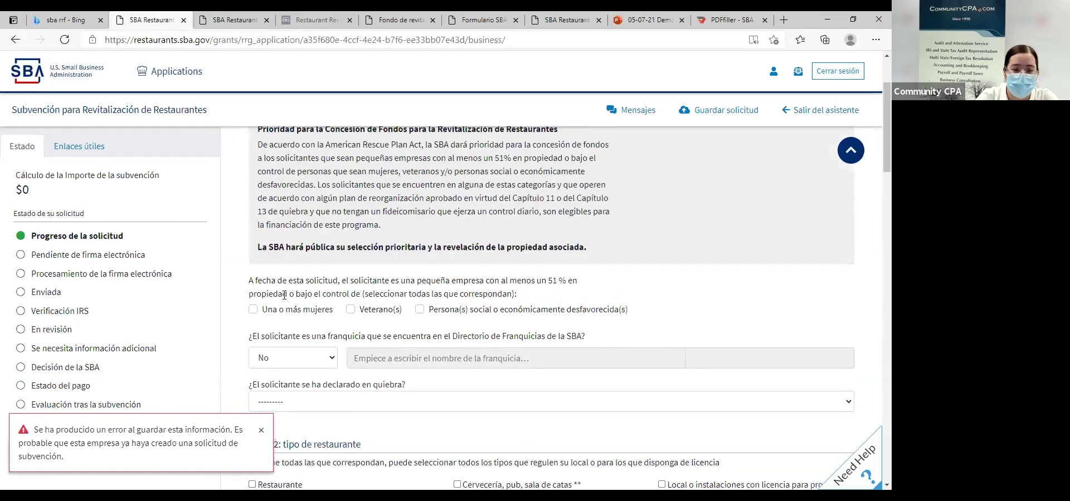
Mark ownership as women-owned and disadvantaged, answer No on bankruptcy, and check Restaurante.
left_click(253, 309)
left_click(420, 310)
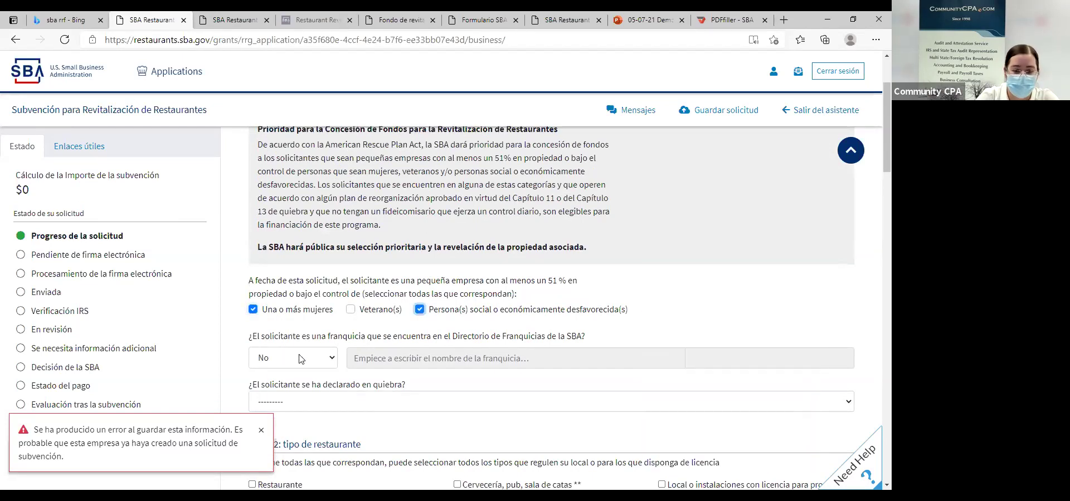
left_click(293, 270)
left_click(293, 295)
left_click(266, 355)
scroll(295, 349, "down", 3)
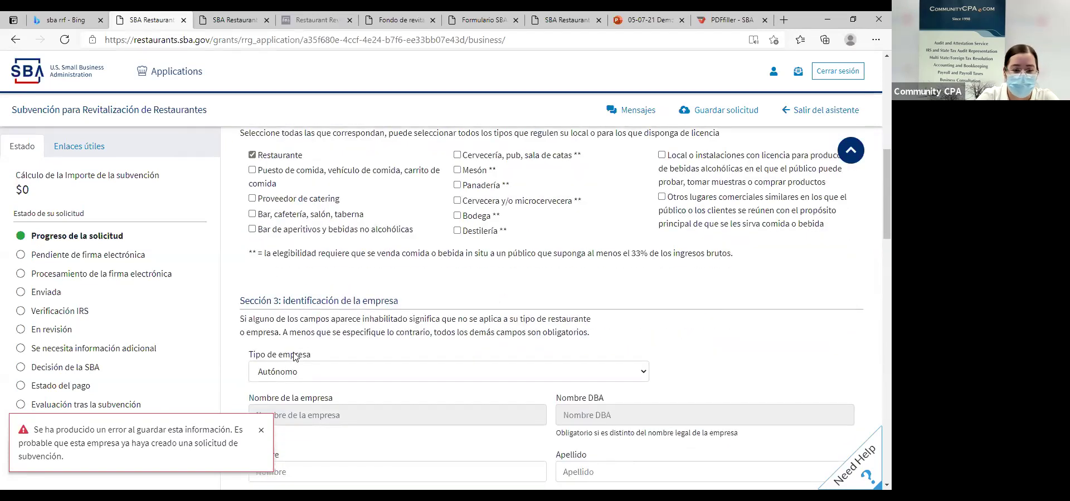
scroll(298, 357, "down", 3)
Set business type to Corporación tipo C, legal name ABC Restaurant, DBA ABC Cook, and the business EIN.
left_click(318, 242)
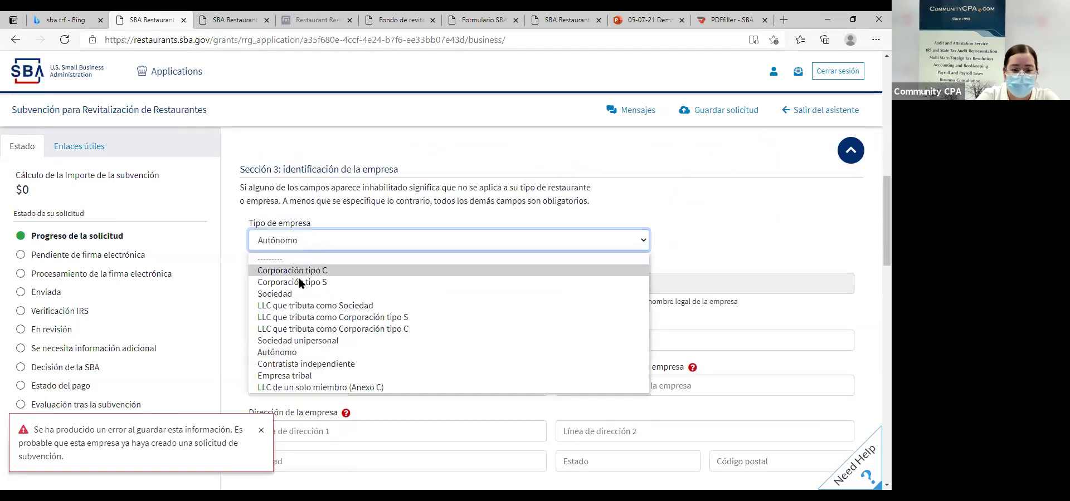
left_click(303, 274)
left_click(336, 283)
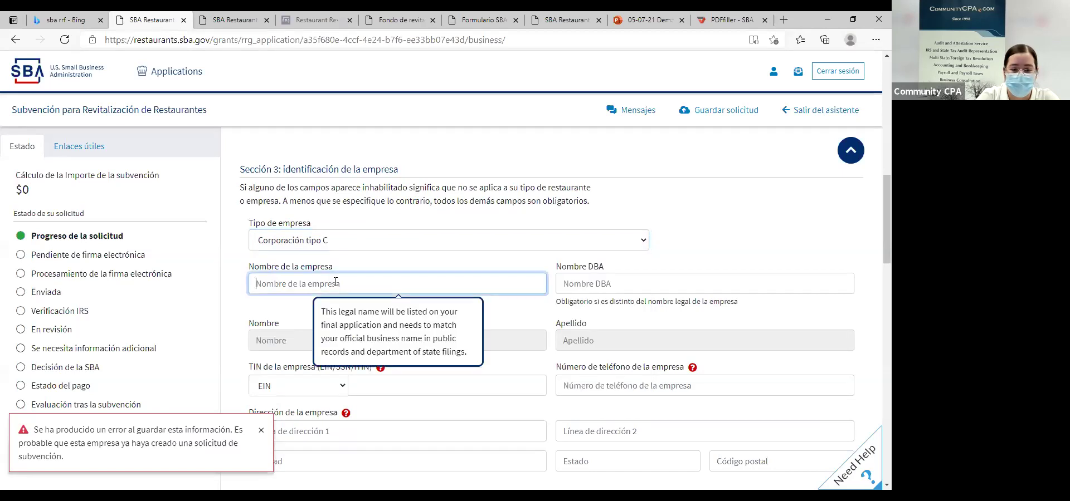
type("A")
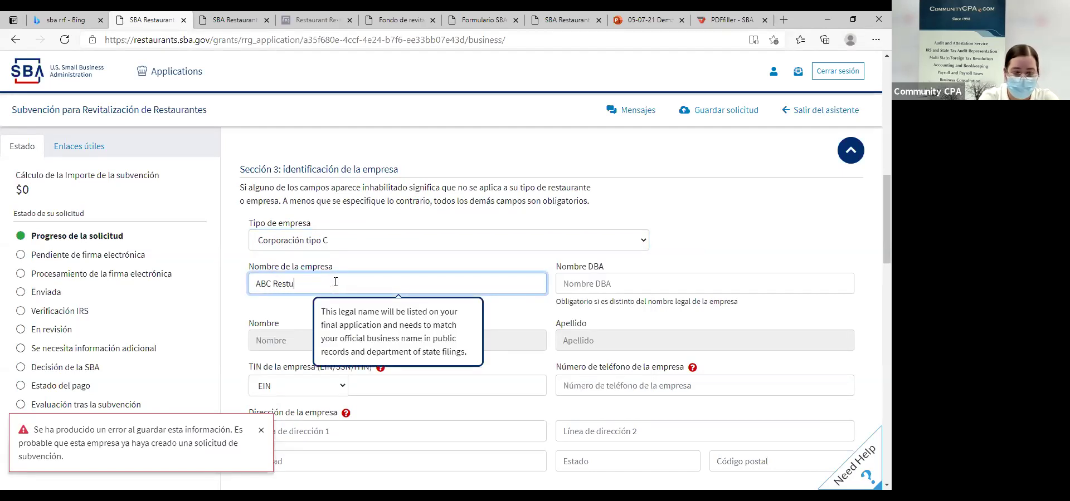
type("BC Restaurant")
key("Tab")
type("A")
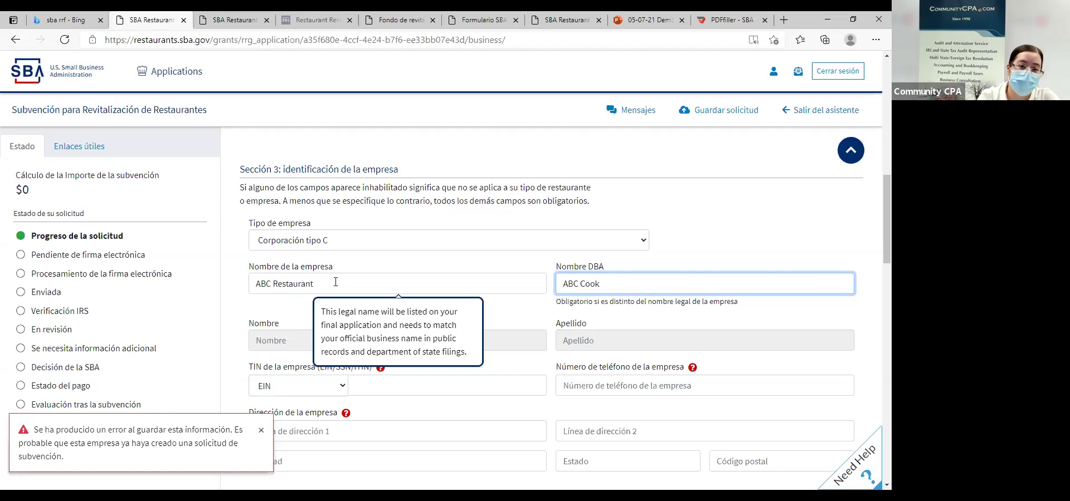
scroll(344, 265, "down", 1)
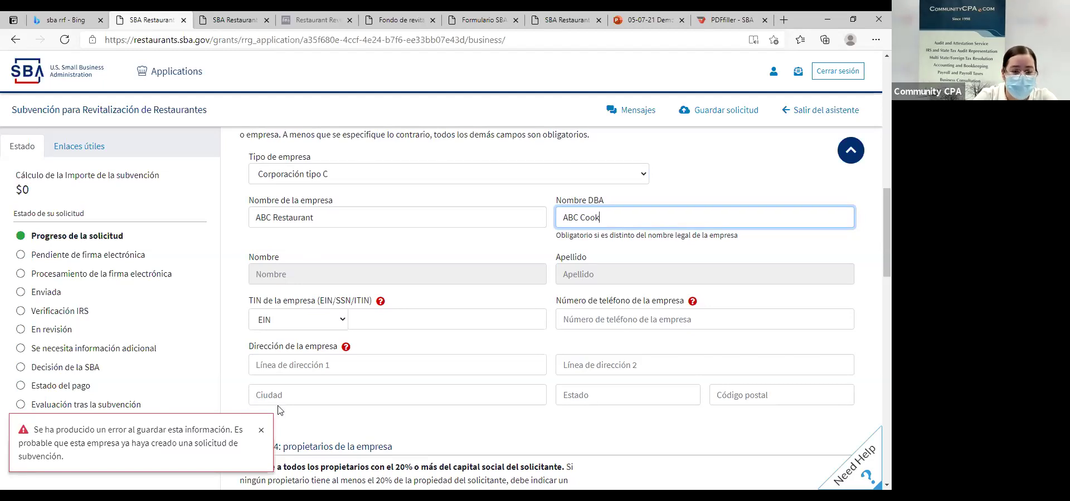
left_click(369, 323)
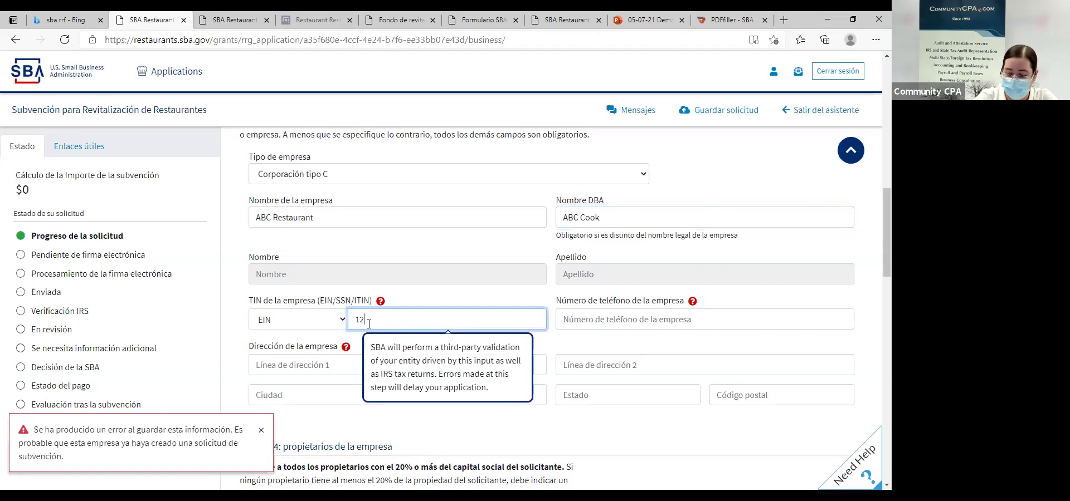
scroll(369, 323, "down", 3)
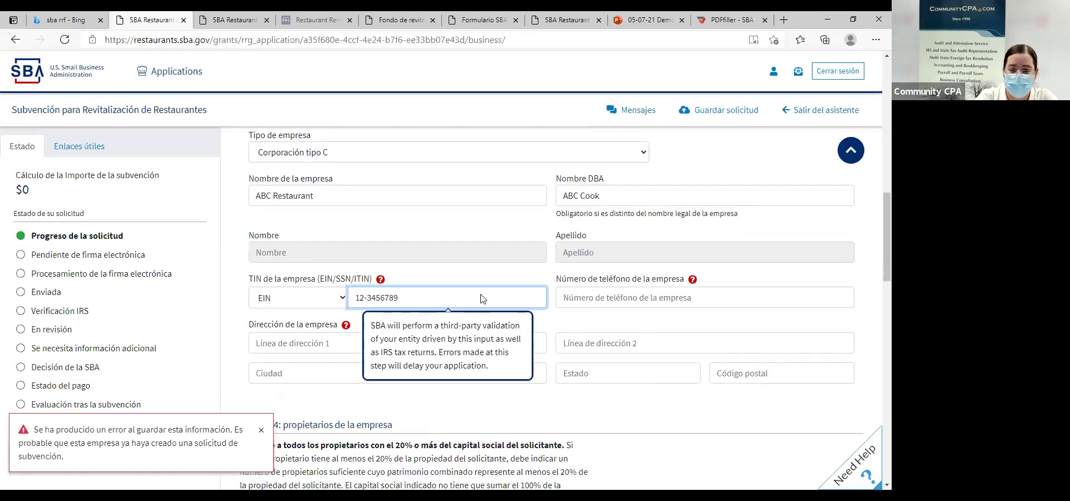